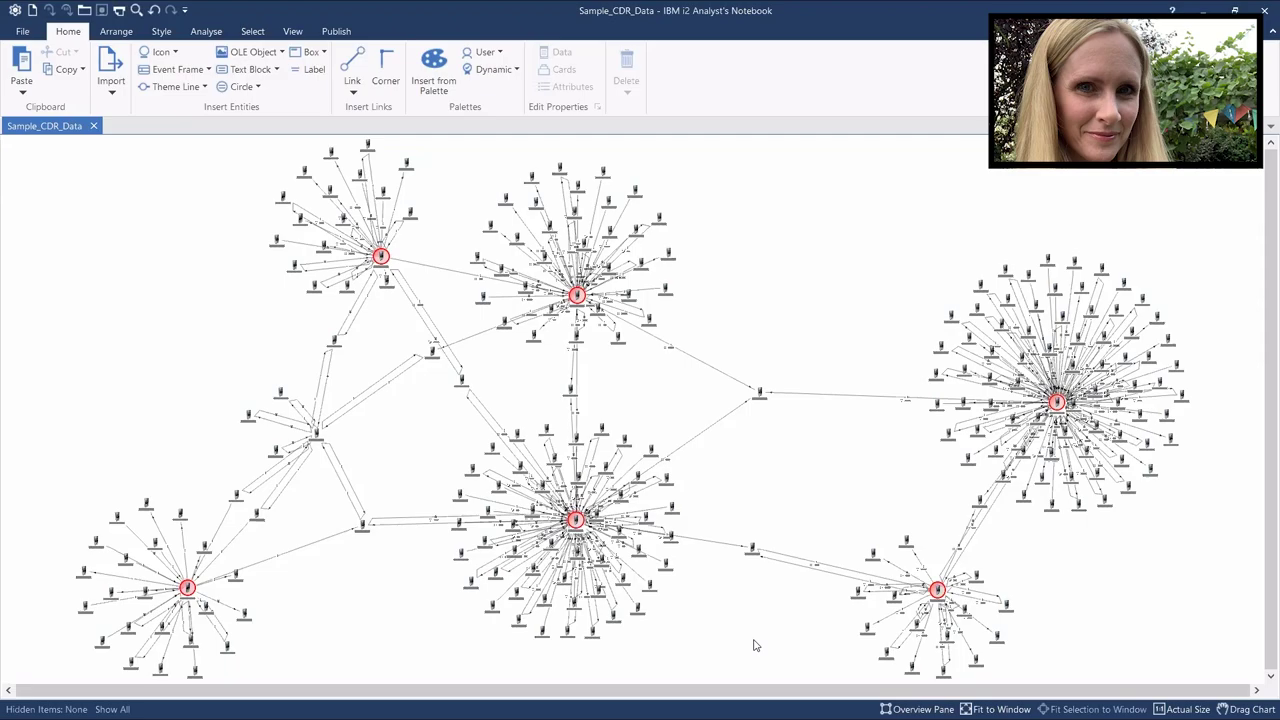
Select the six red-circled hub phones across the call chart and add them to Selection Set 1.
left_click(381, 257)
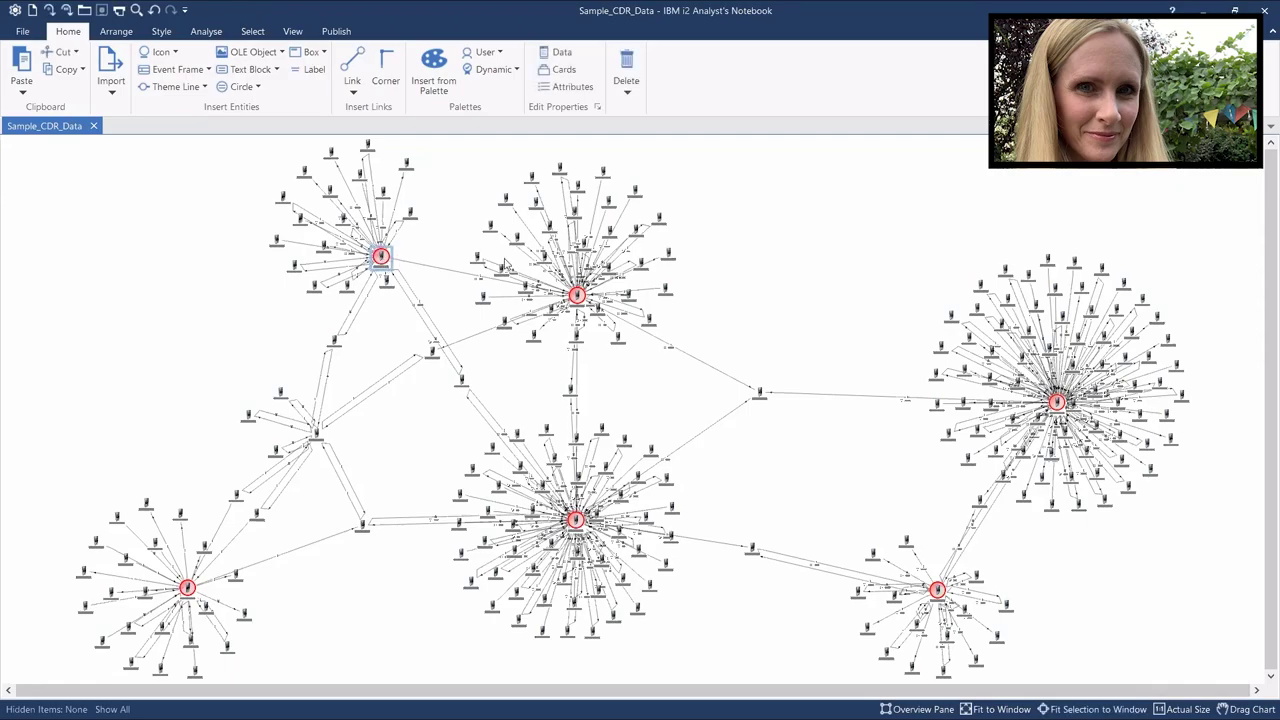
left_click(578, 296, "ctrl")
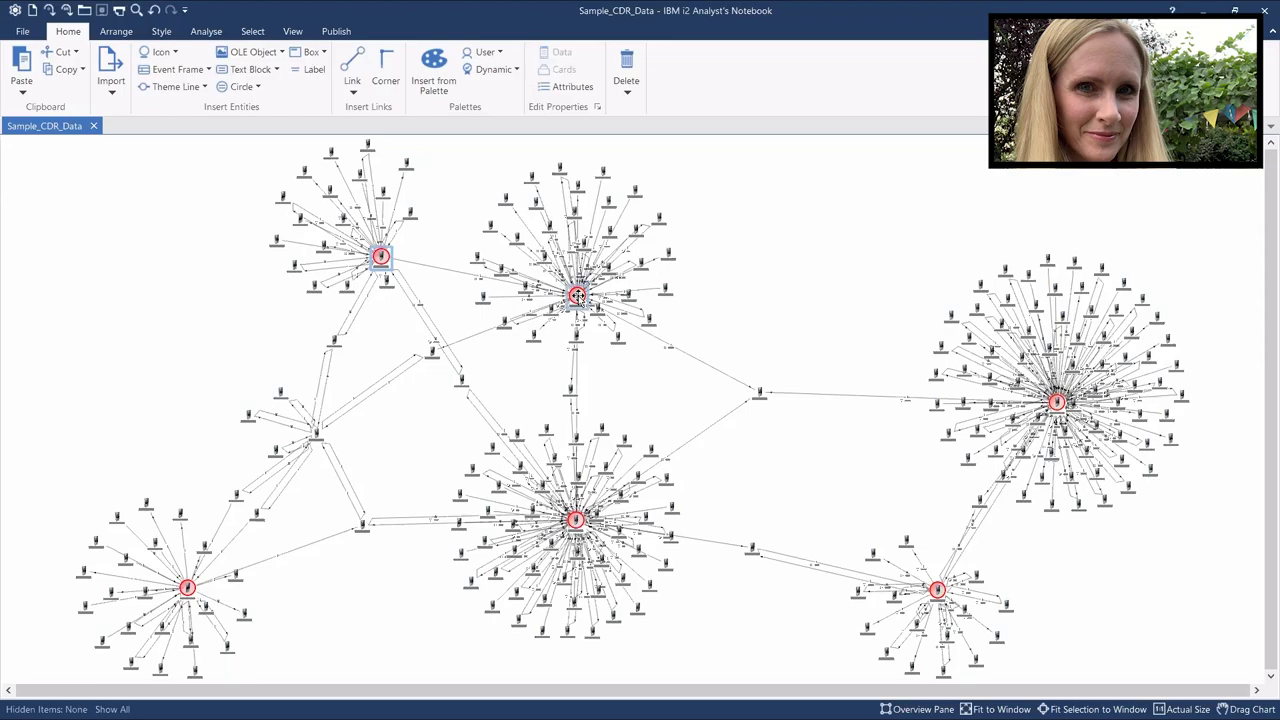
left_click(578, 296, "ctrl")
left_click(1057, 402, "ctrl")
left_click(937, 590, "ctrl")
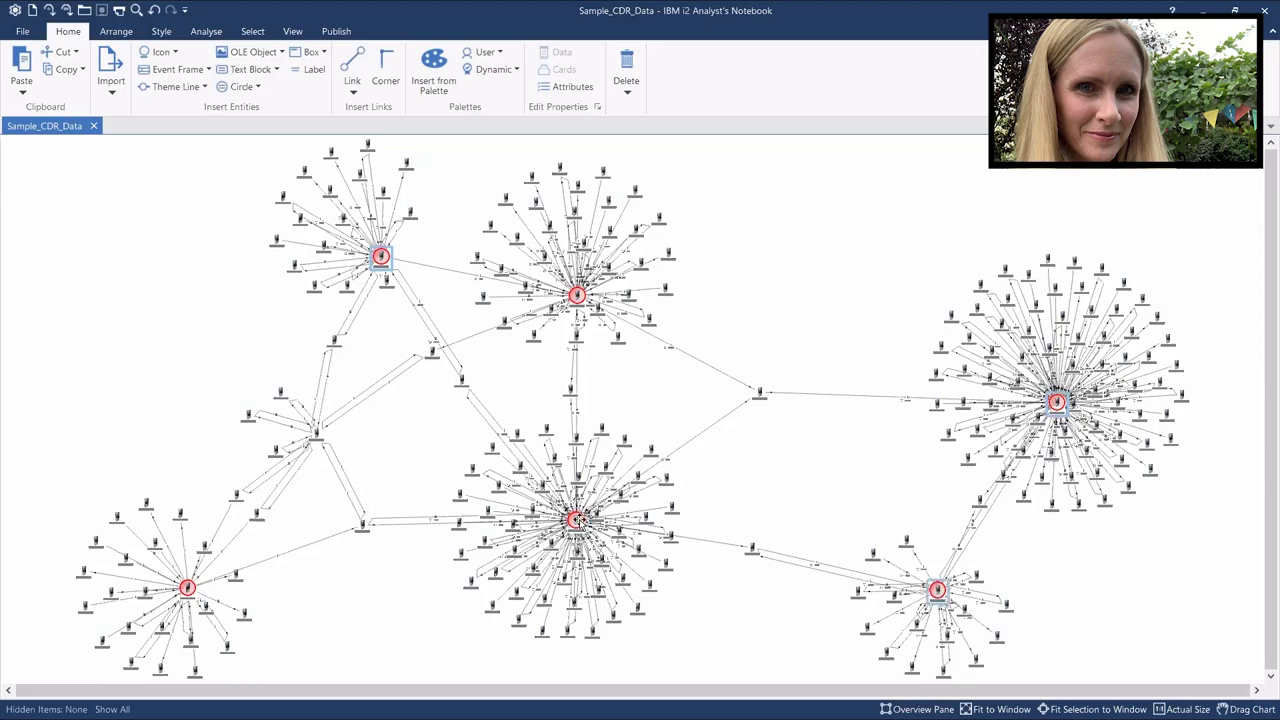
left_click(578, 296, "ctrl")
left_click(187, 588, "ctrl")
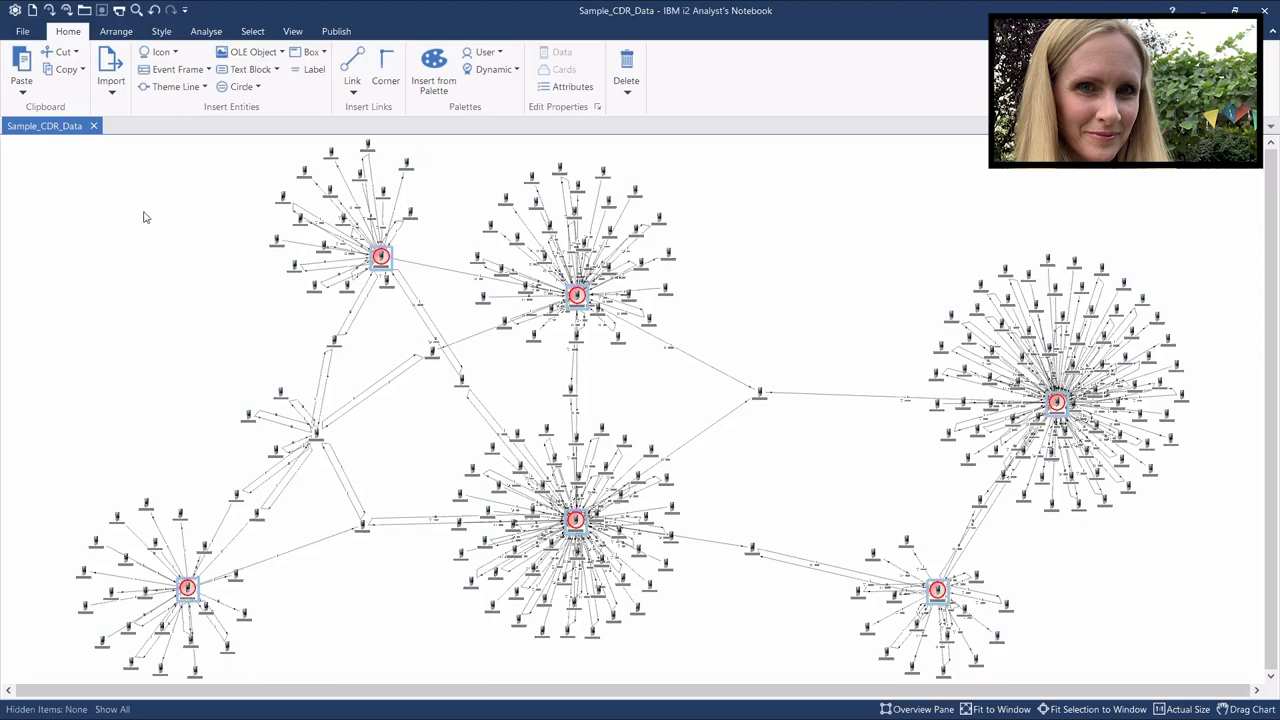
left_click(253, 32)
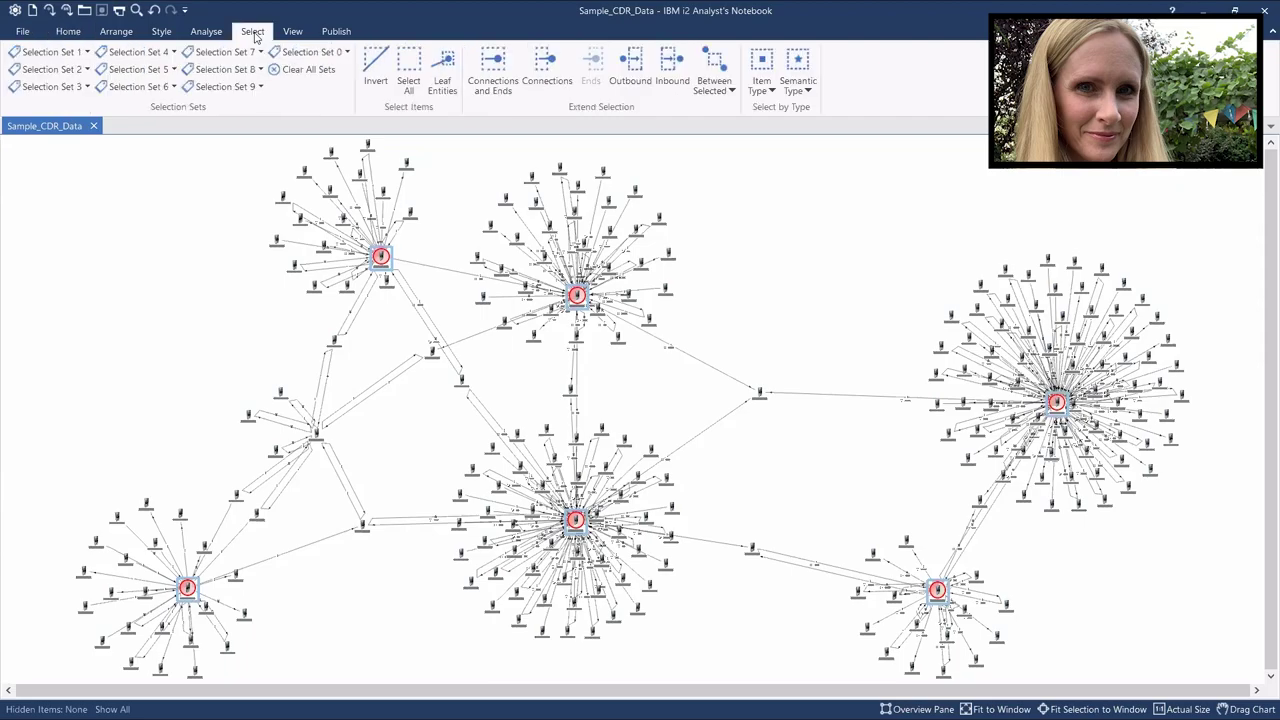
left_click(88, 53)
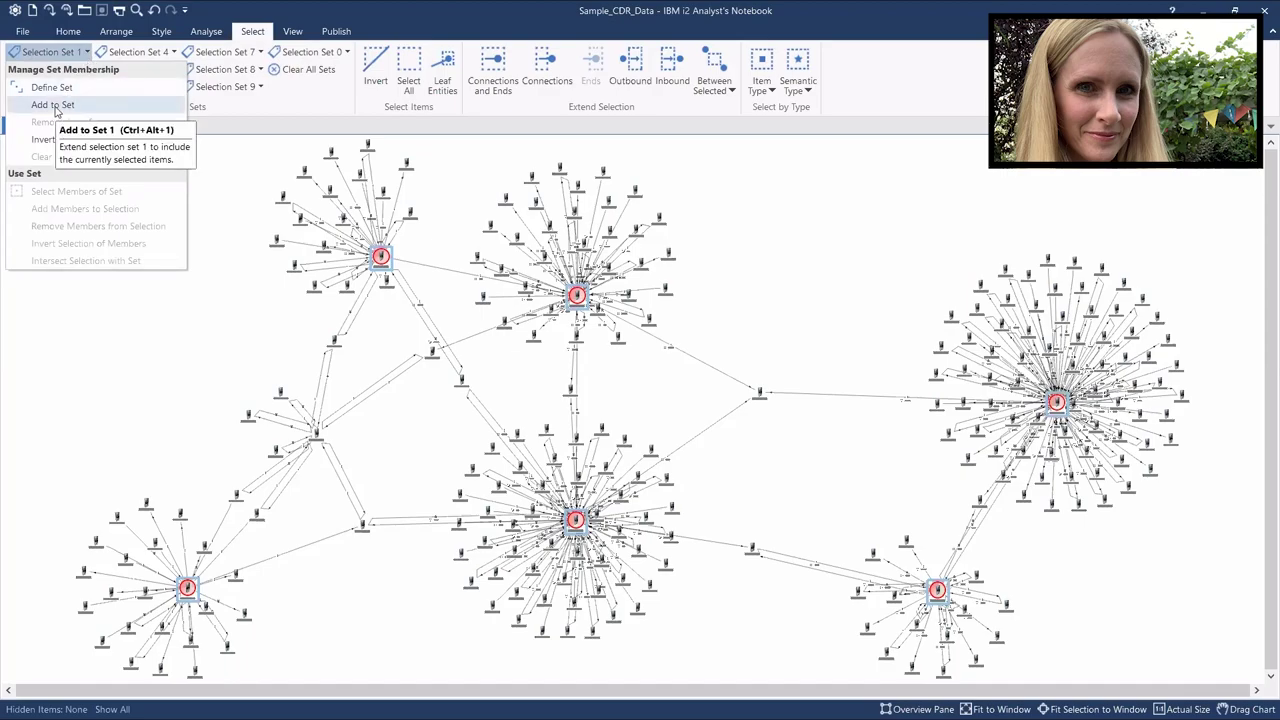
left_click(55, 106)
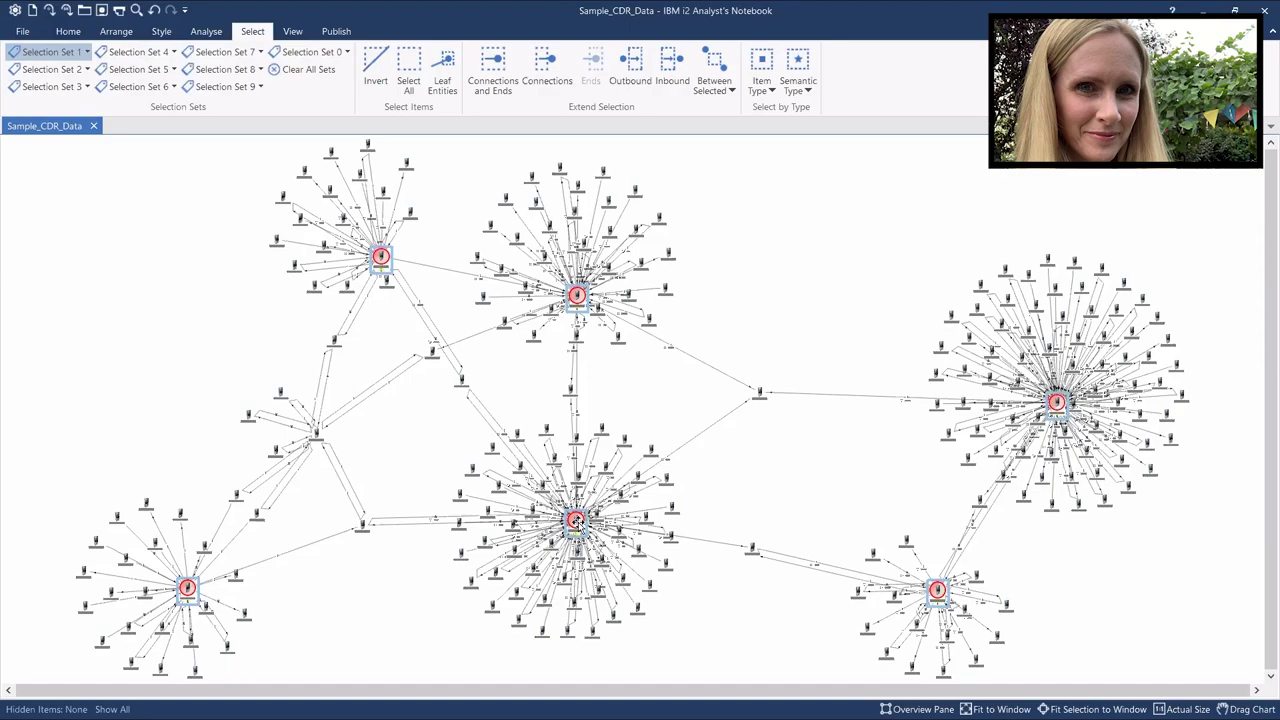
Examine the area beneath the lower central hub phone for its selection set tag, with Selection Set 1 assigned and again with it cleared.
scroll(576, 522, "up", 3)
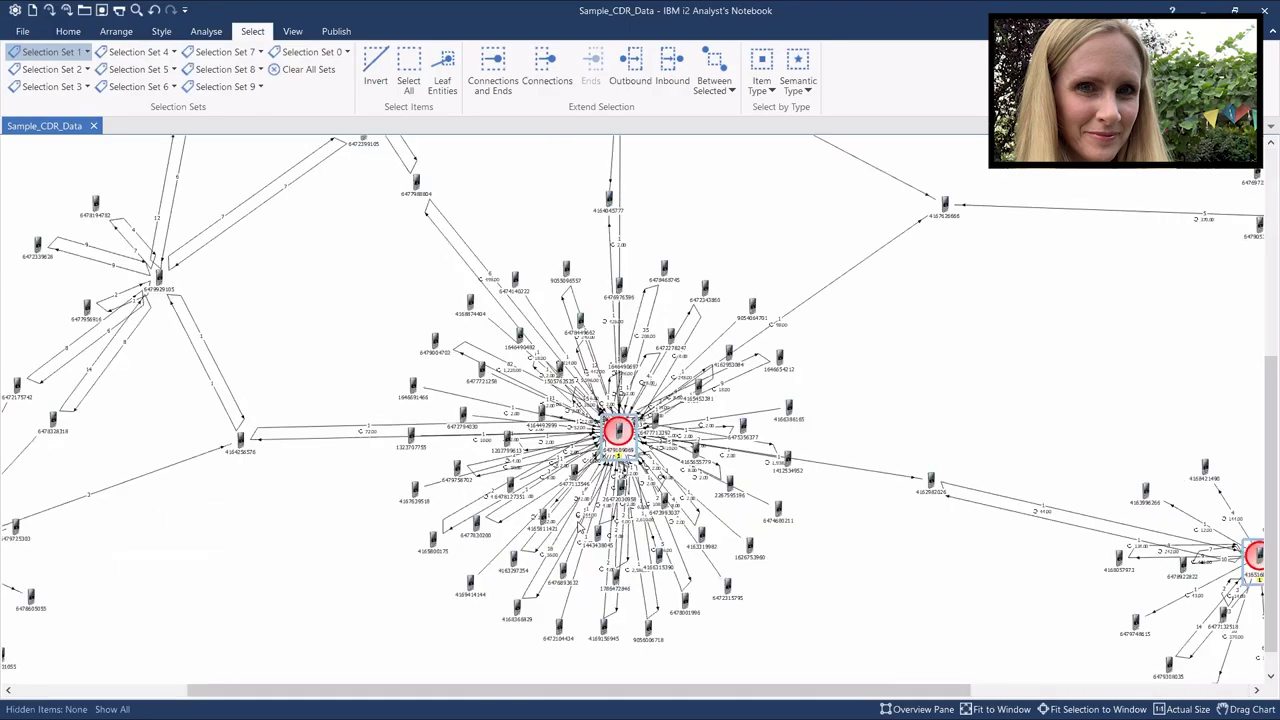
scroll(580, 527, "up", 2)
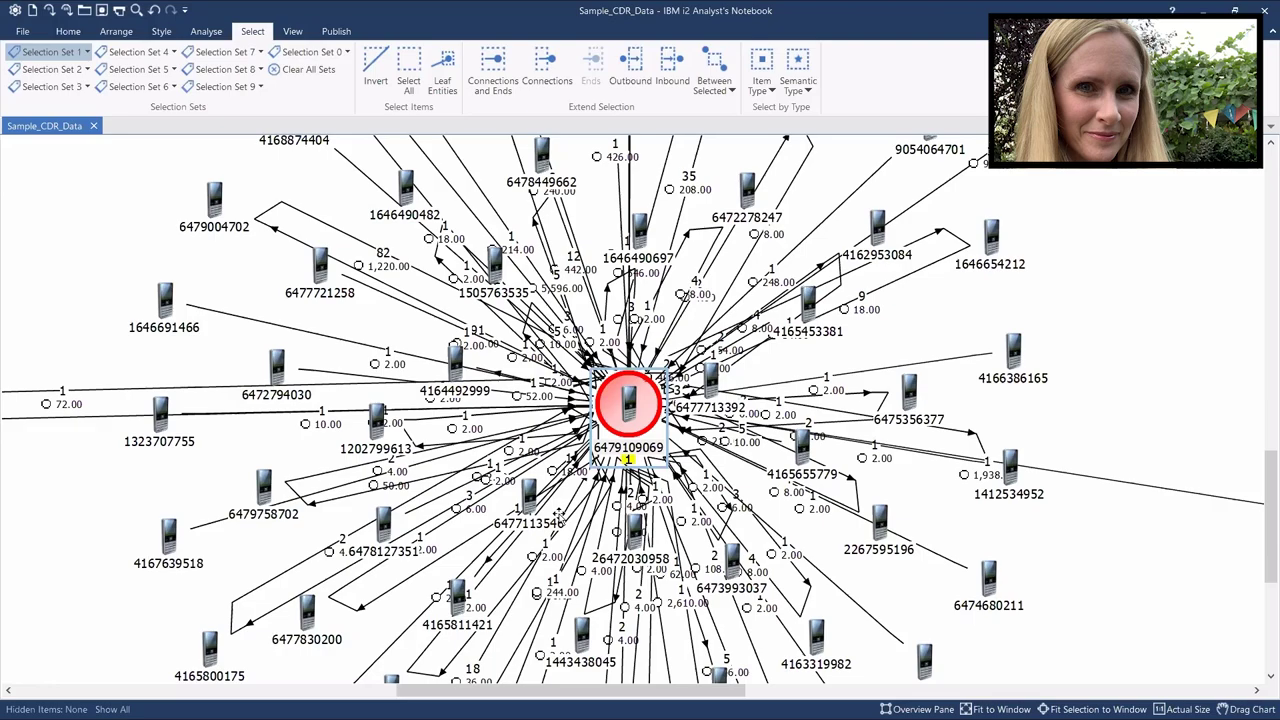
scroll(558, 515, "down", 5)
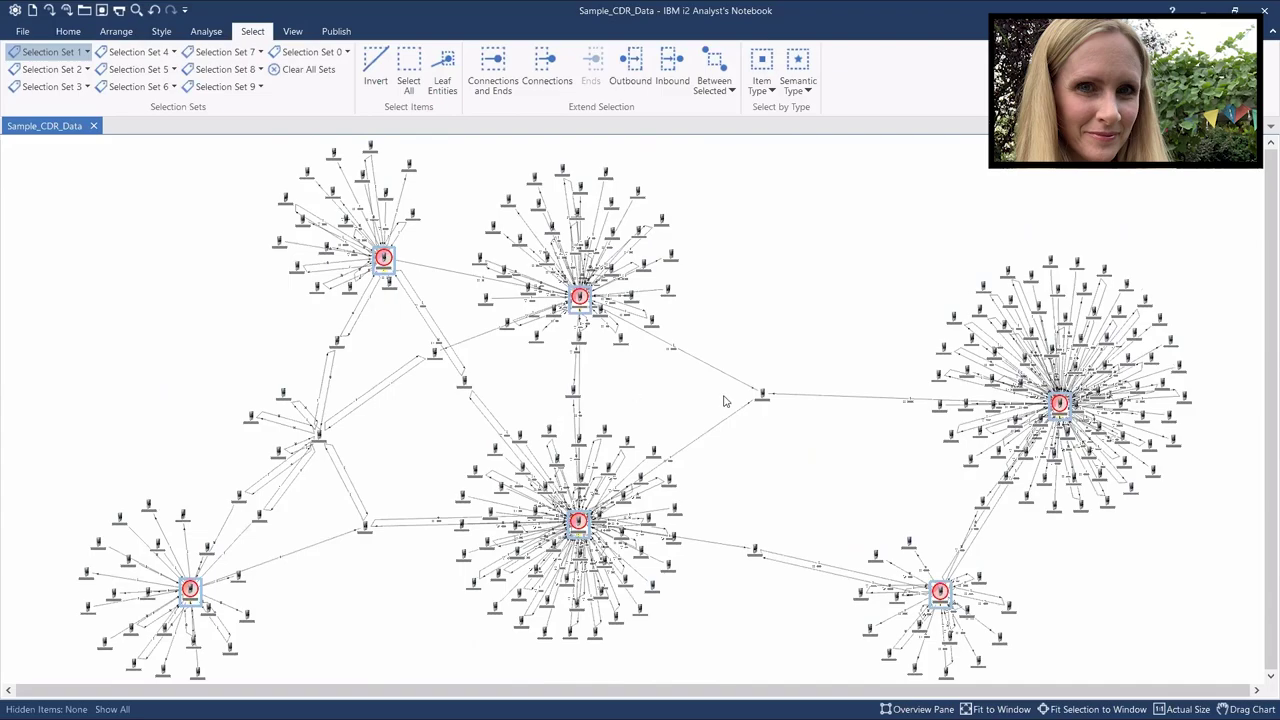
left_click(645, 410)
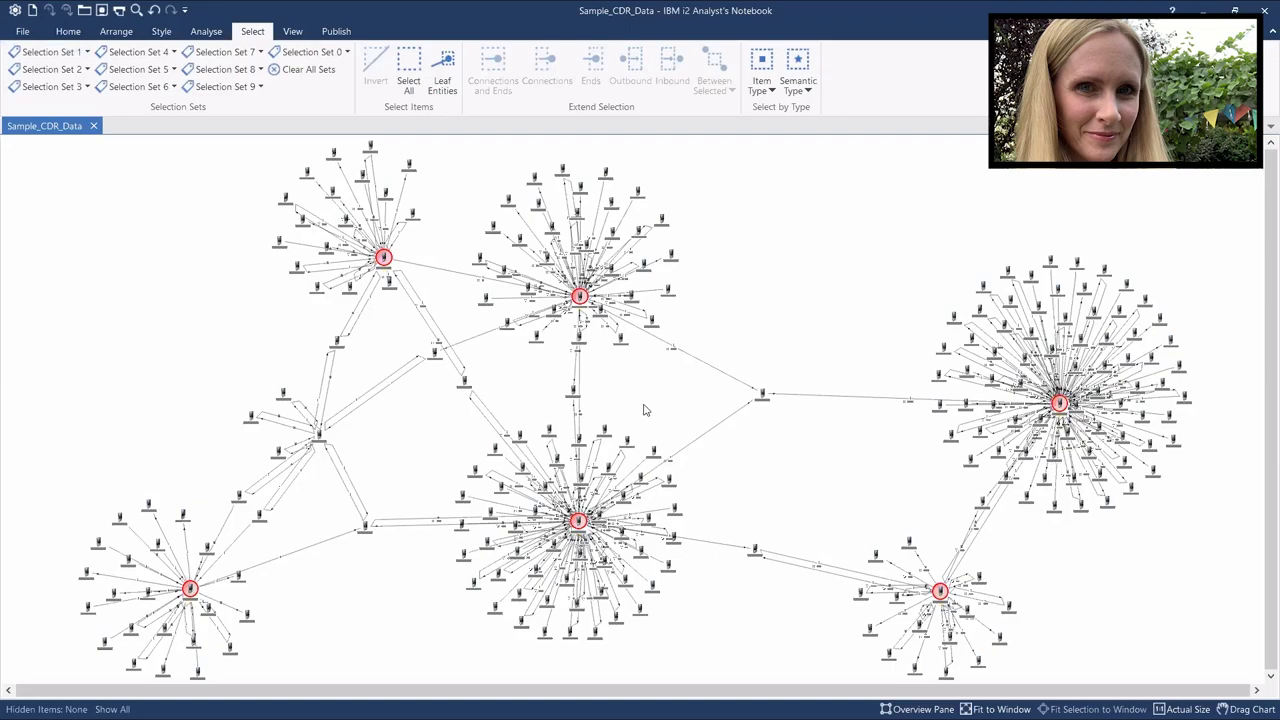
left_click(577, 522)
key("ctrl+shift+f")
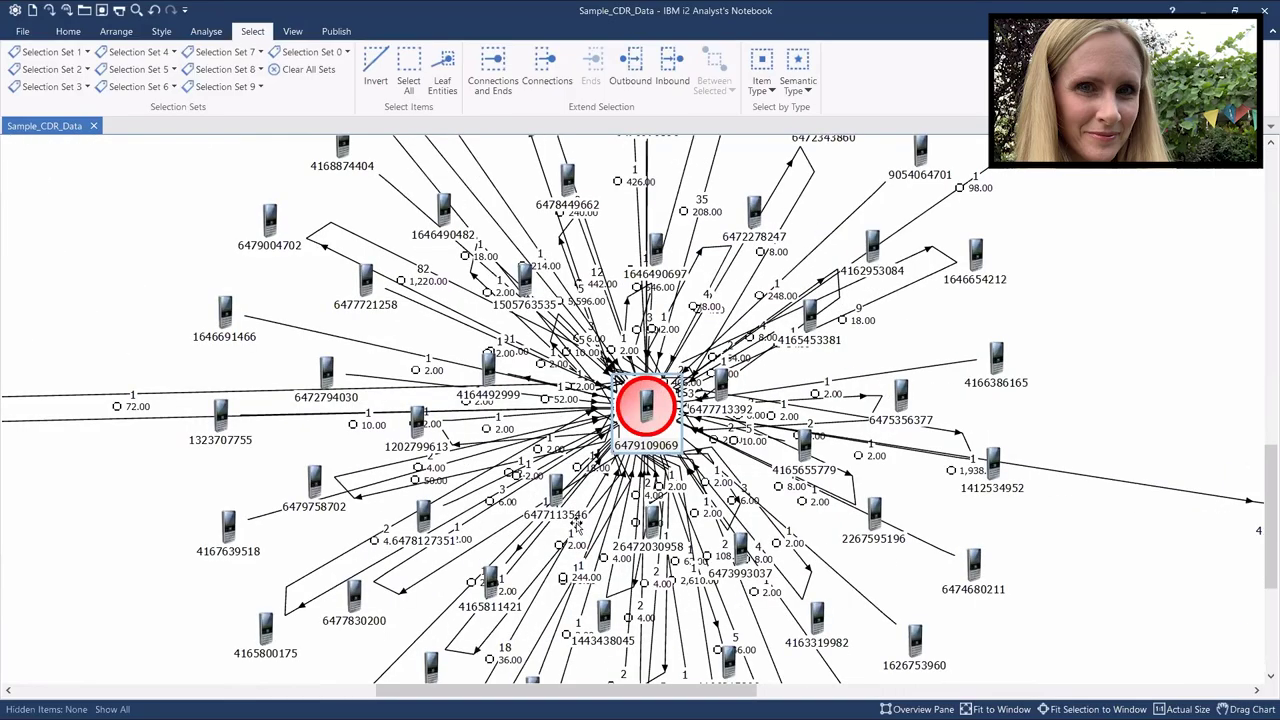
scroll(577, 527, "down", 6)
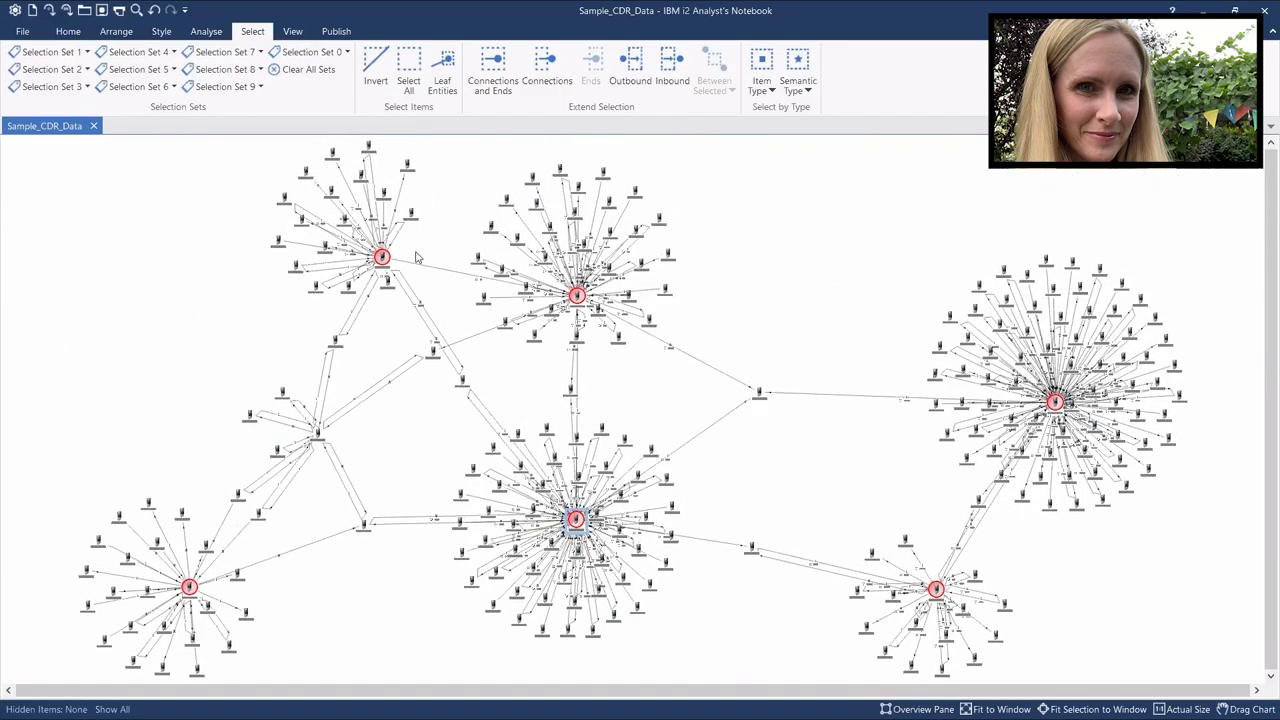
Select the six red-circled hub phones again, assign them to Selection Set 1, and deselect everything on the chart.
left_click(384, 258)
left_click(578, 297, "ctrl")
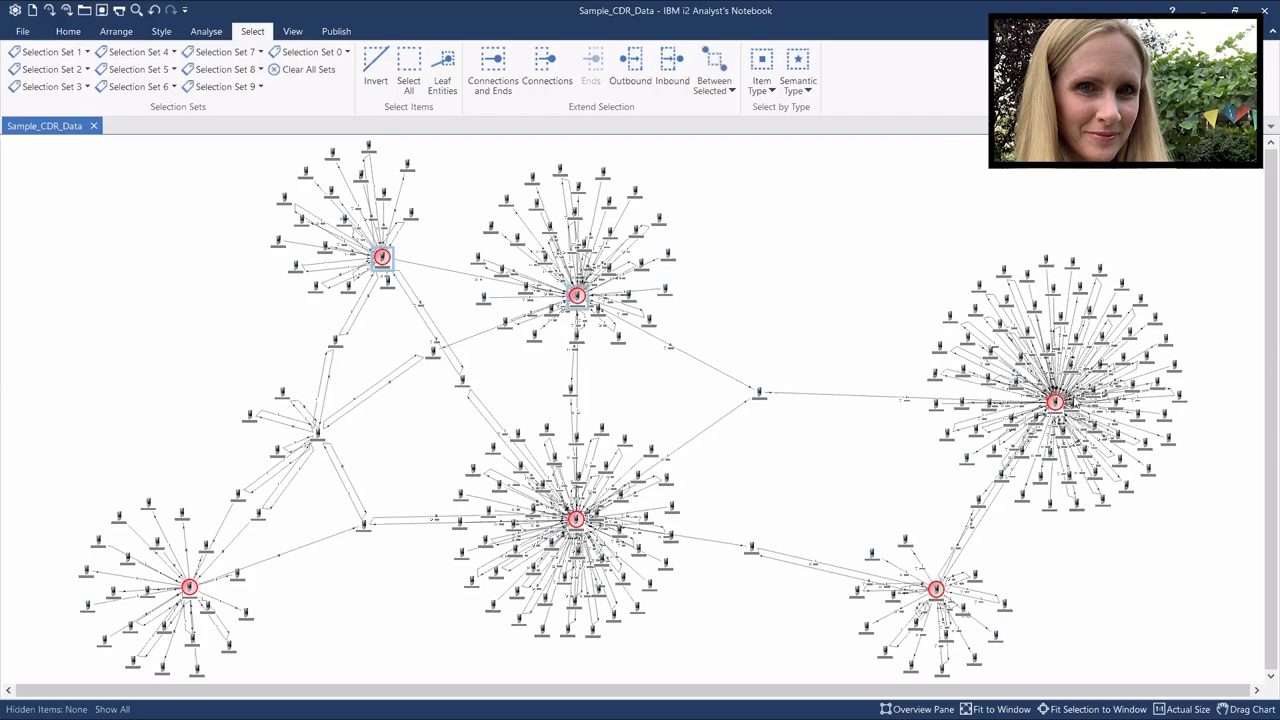
left_click(1055, 400, "ctrl")
left_click(935, 589, "ctrl")
left_click(576, 519, "ctrl")
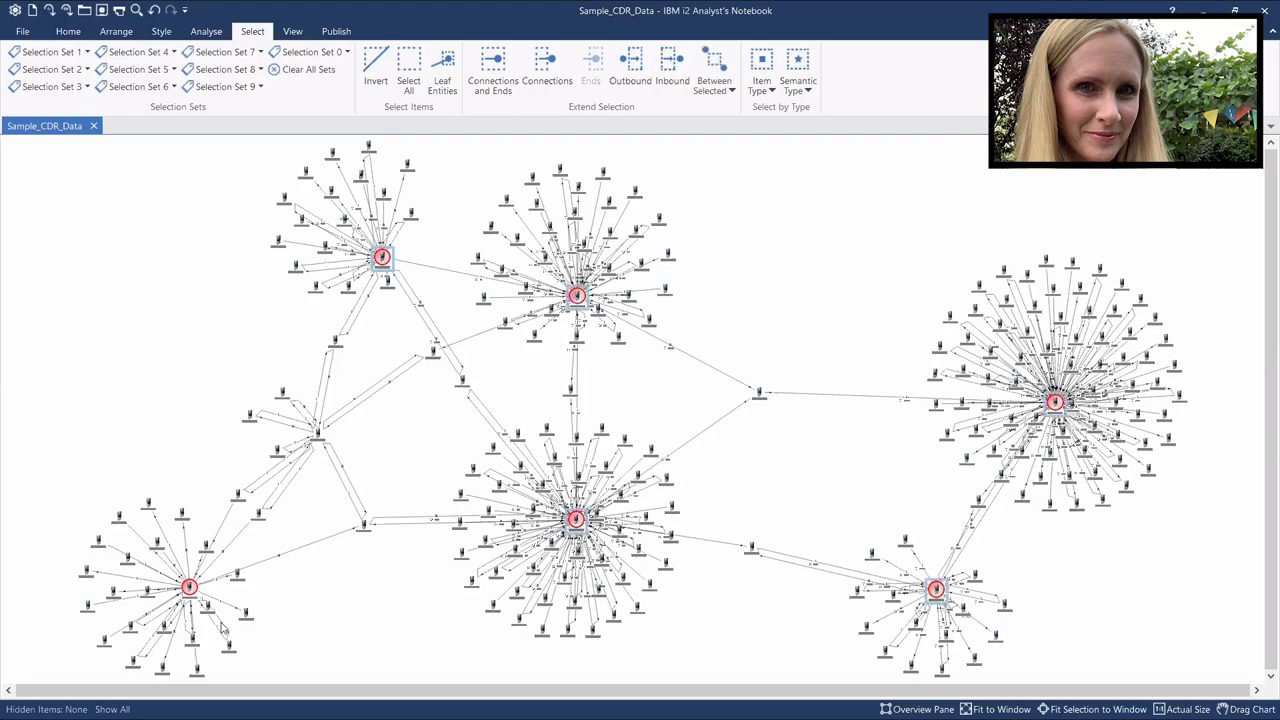
left_click(188, 589, "ctrl")
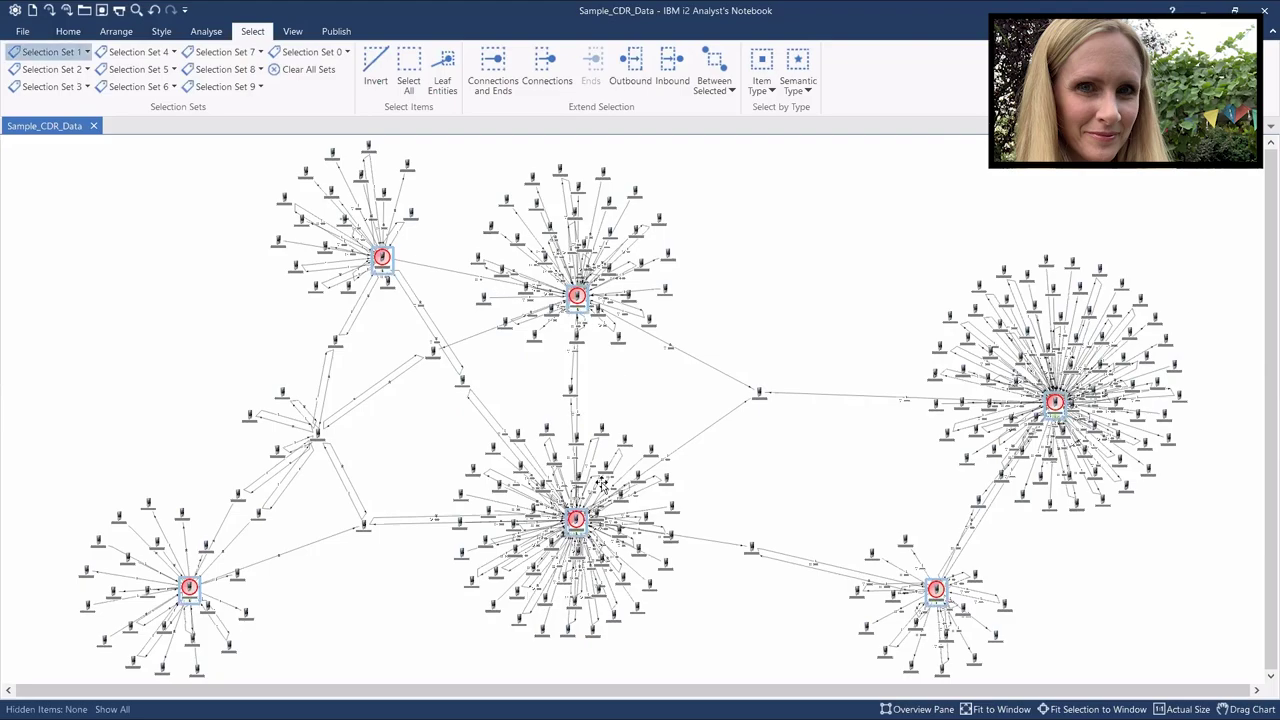
left_click(640, 385)
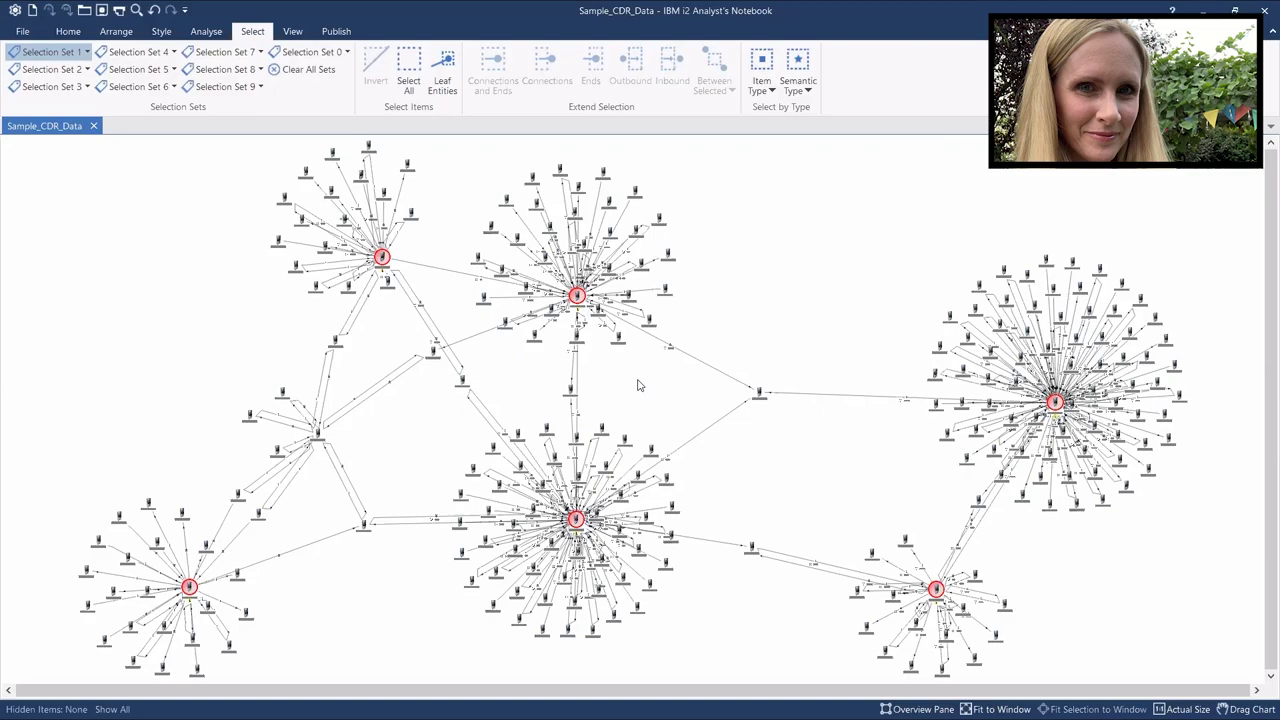
Reselect the Selection Set 1 members, extend the selection to entities linked to more than one selected entity, and store it as Selection Set 2.
key("alt")
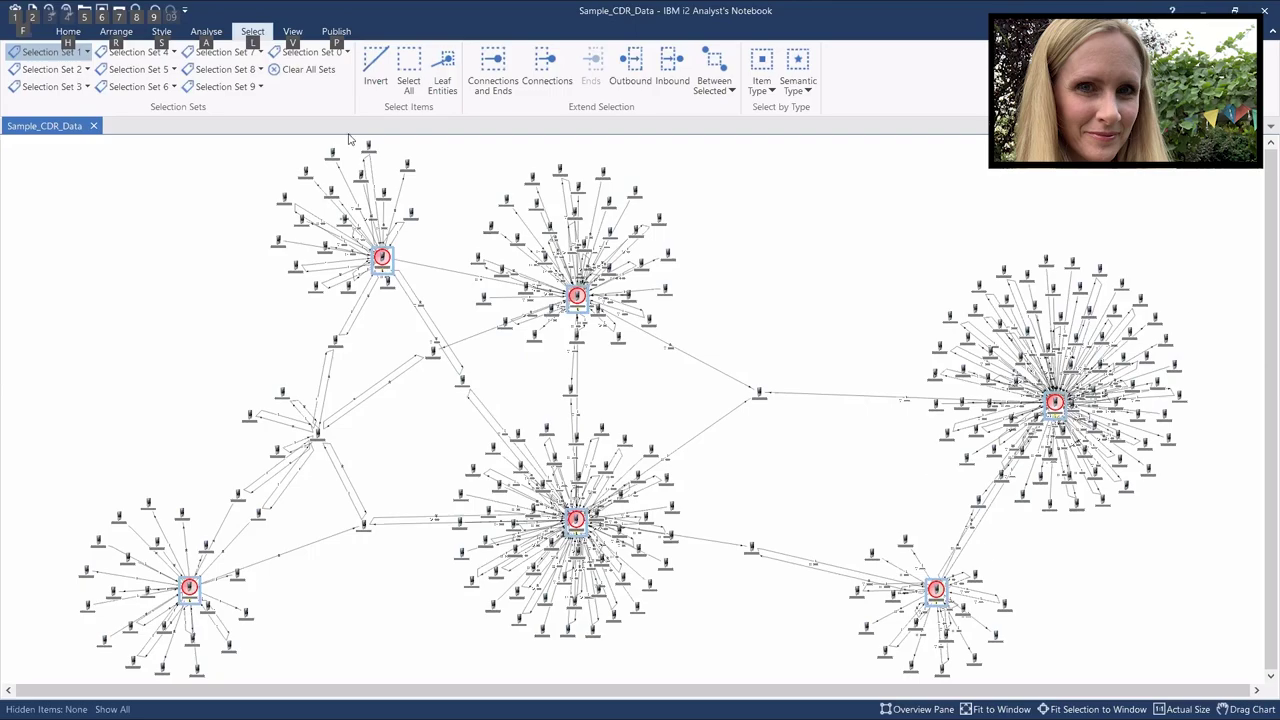
left_click(254, 31)
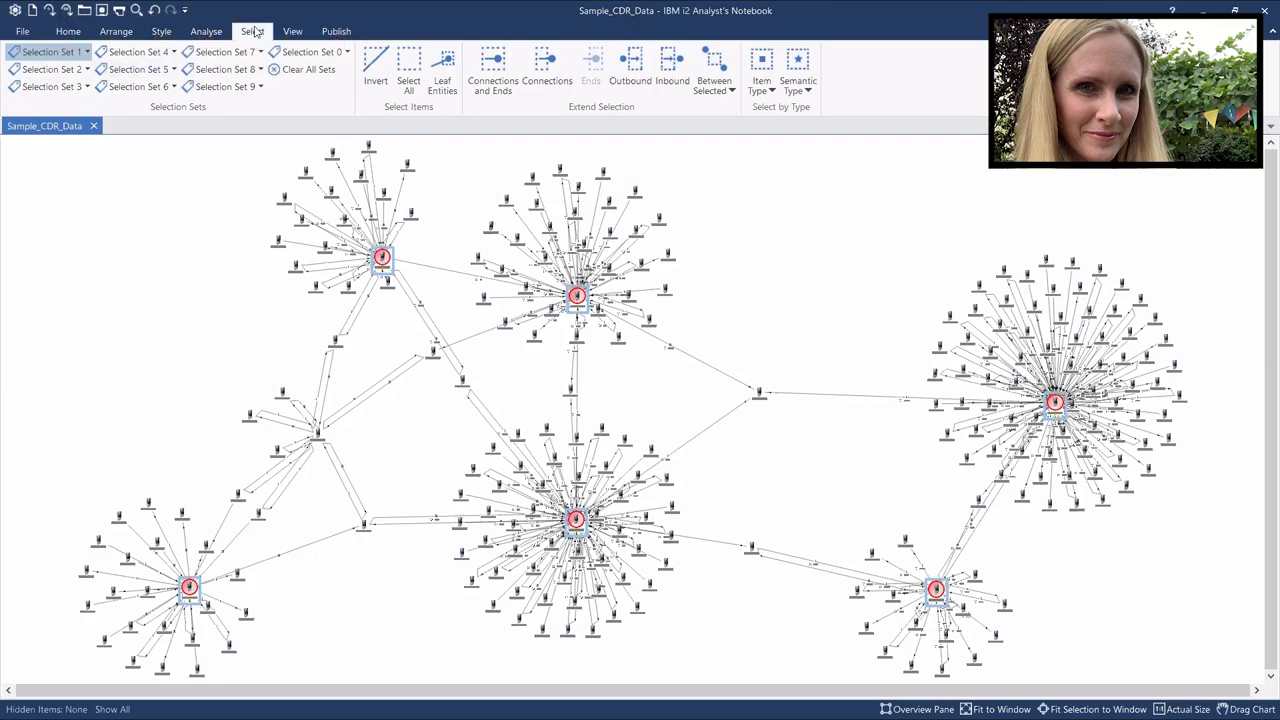
left_click(733, 91)
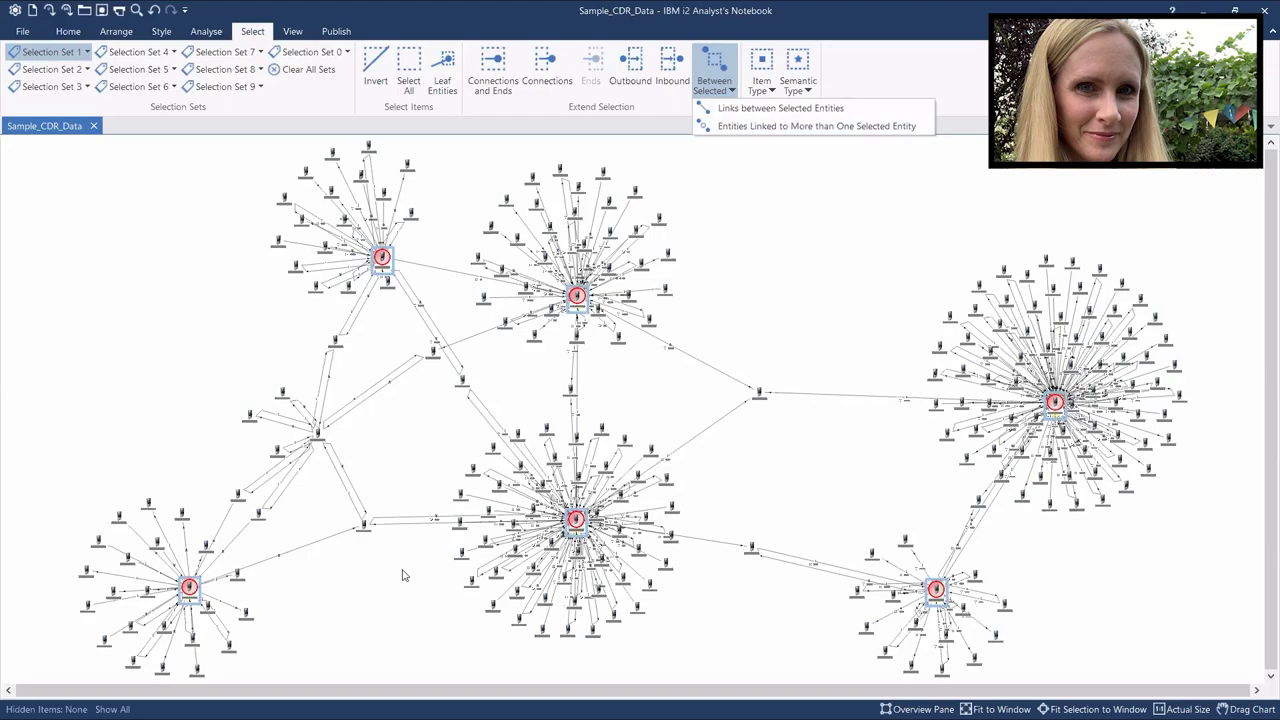
left_click(720, 130)
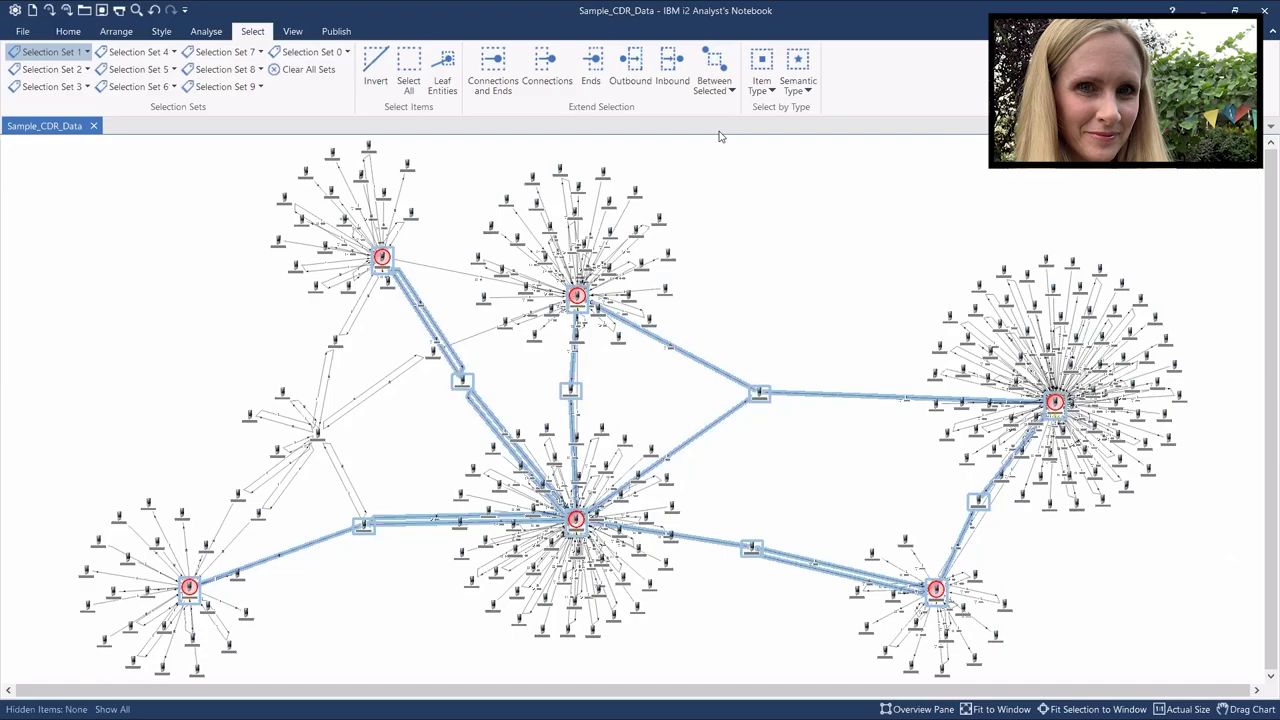
key("ctrl+shift+2")
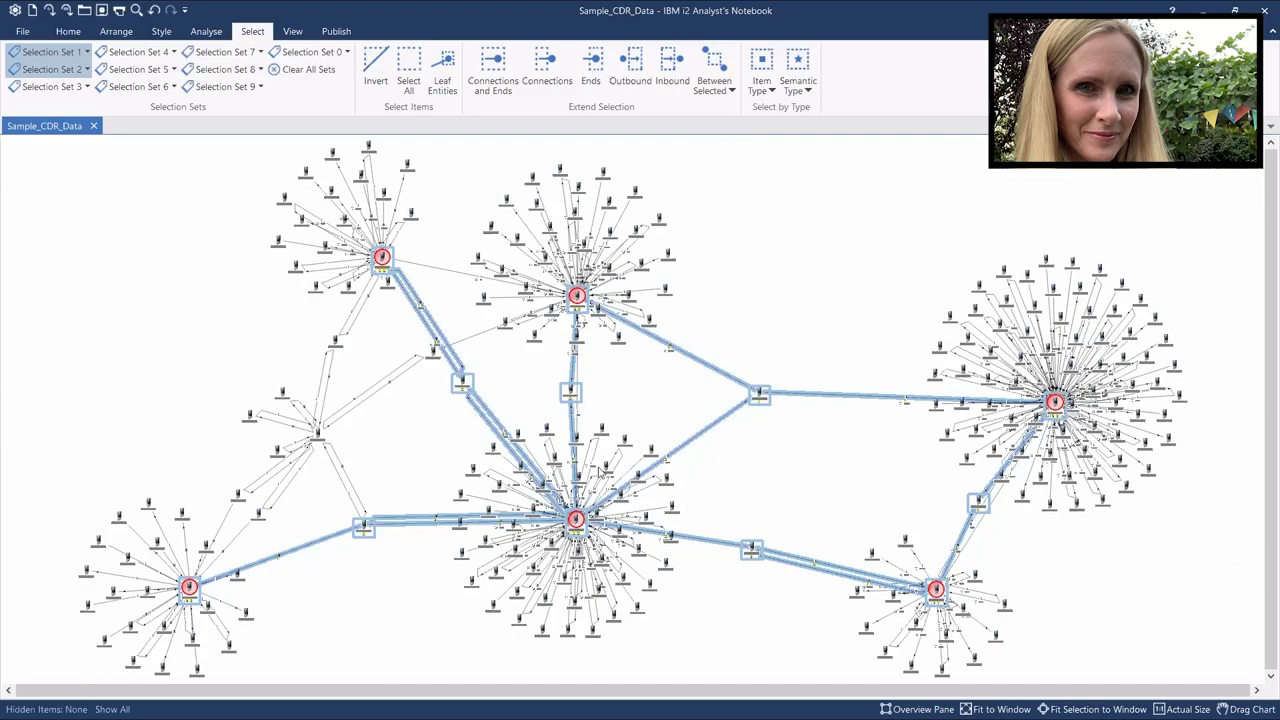
key("Escape")
Examine the selection set tags on the lower central hub phone and its surrounding links.
left_click(577, 521)
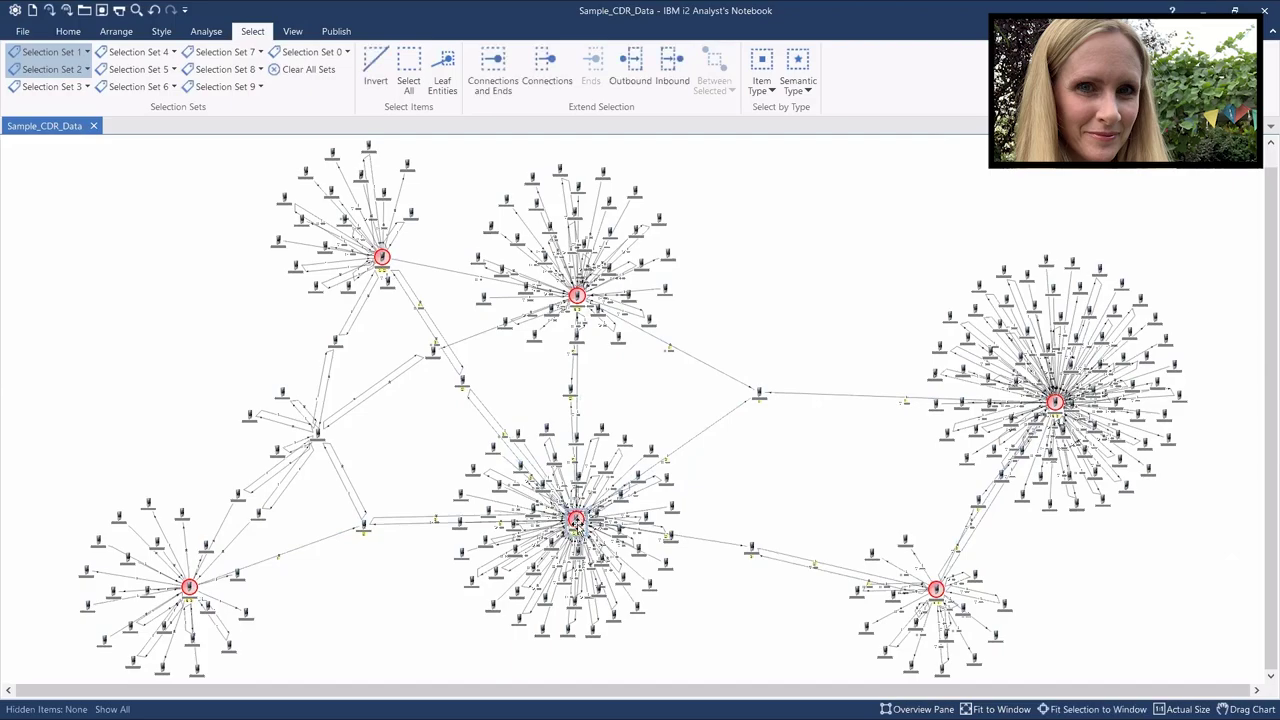
scroll(577, 521, "up", 2)
scroll(576, 524, "up", 3)
scroll(576, 524, "up", 3)
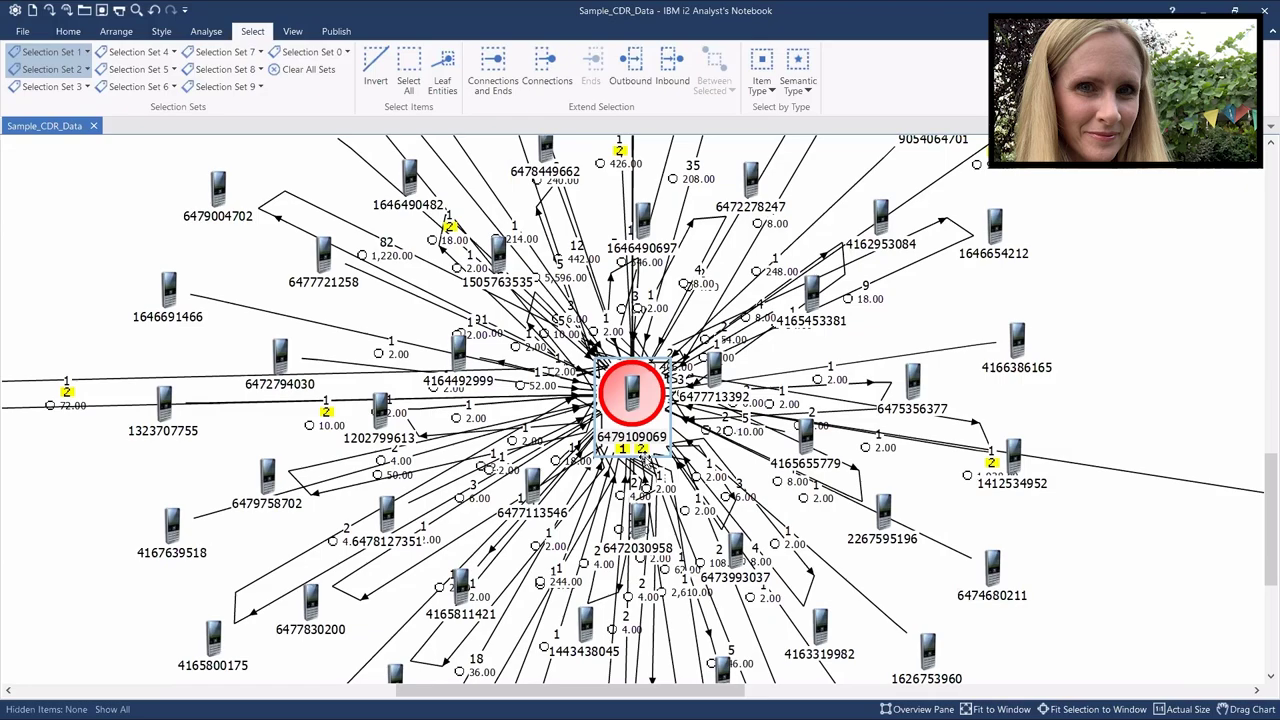
scroll(646, 458, "down", 5)
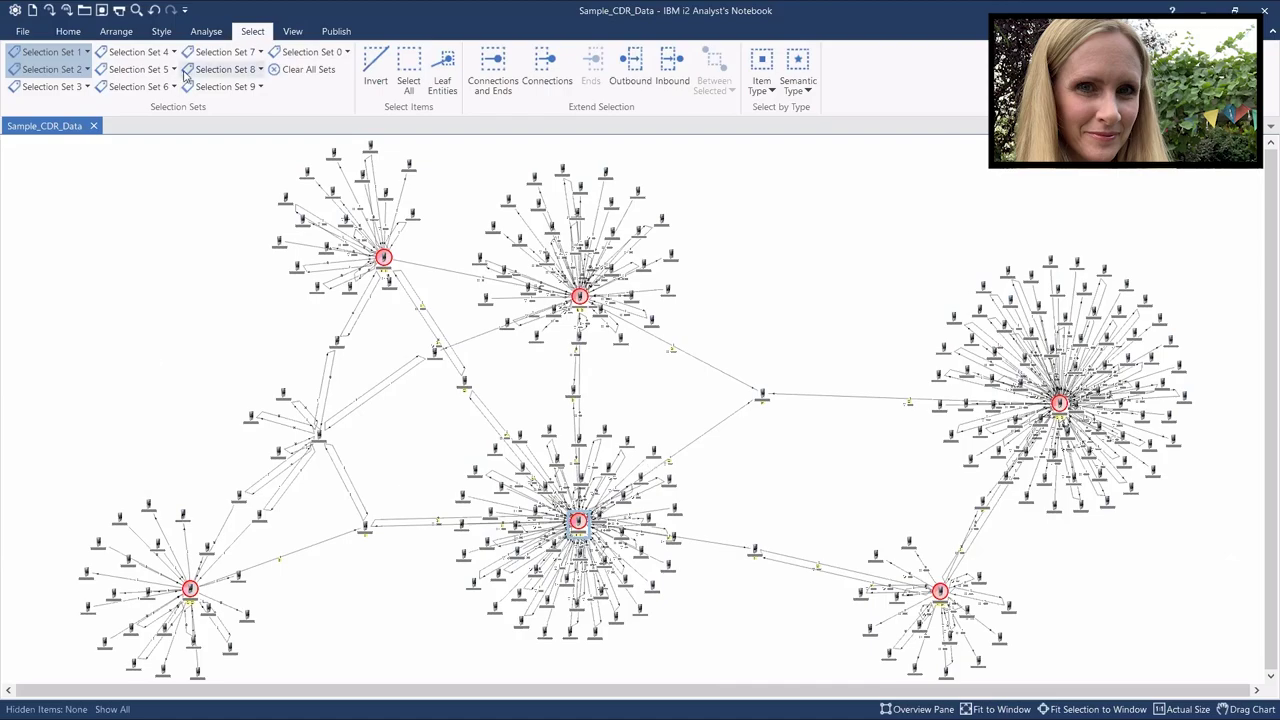
Start a Visual Search with its criteria reset and set the single entity type to Mobile Phone.
left_click(205, 31)
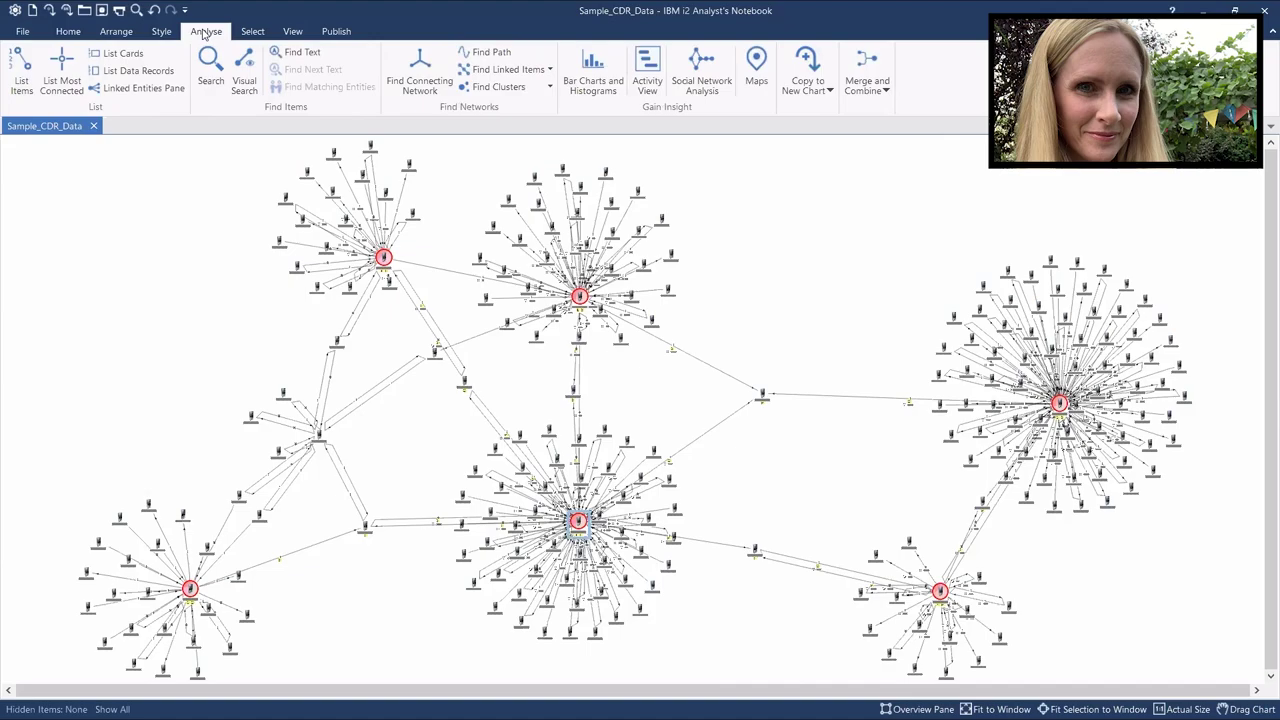
left_click(247, 90)
left_click(247, 86)
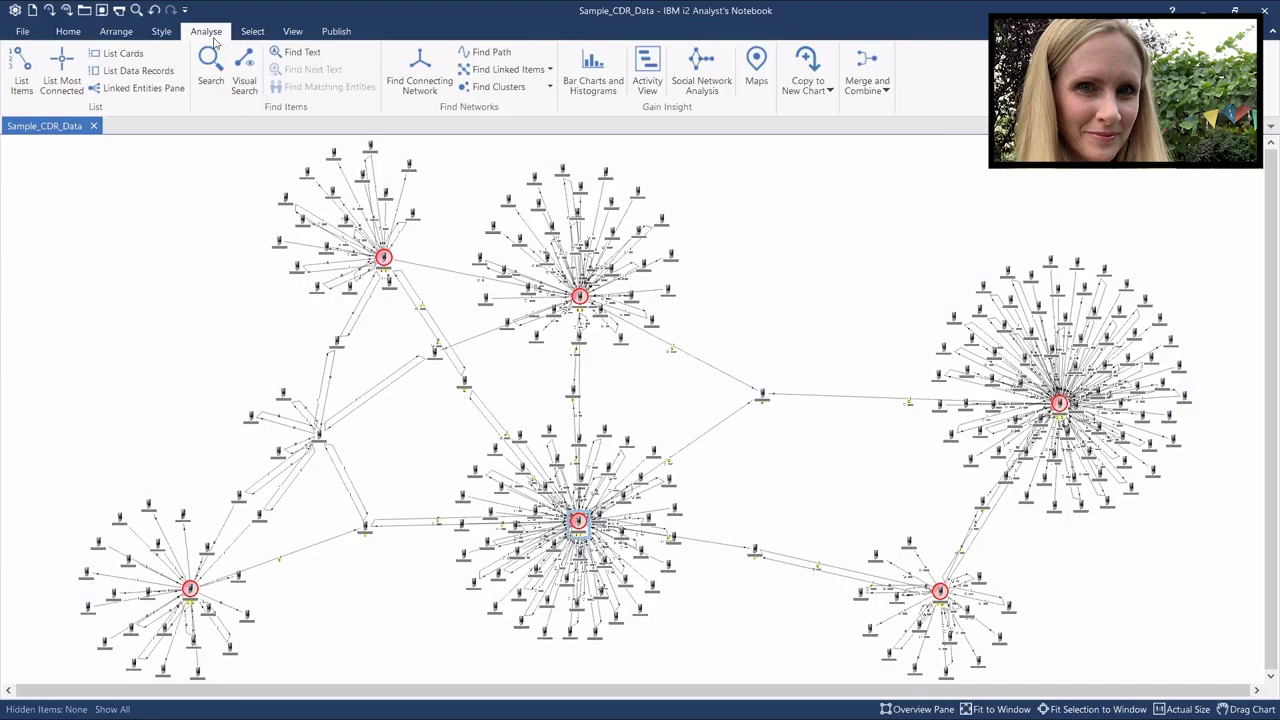
left_click(250, 86)
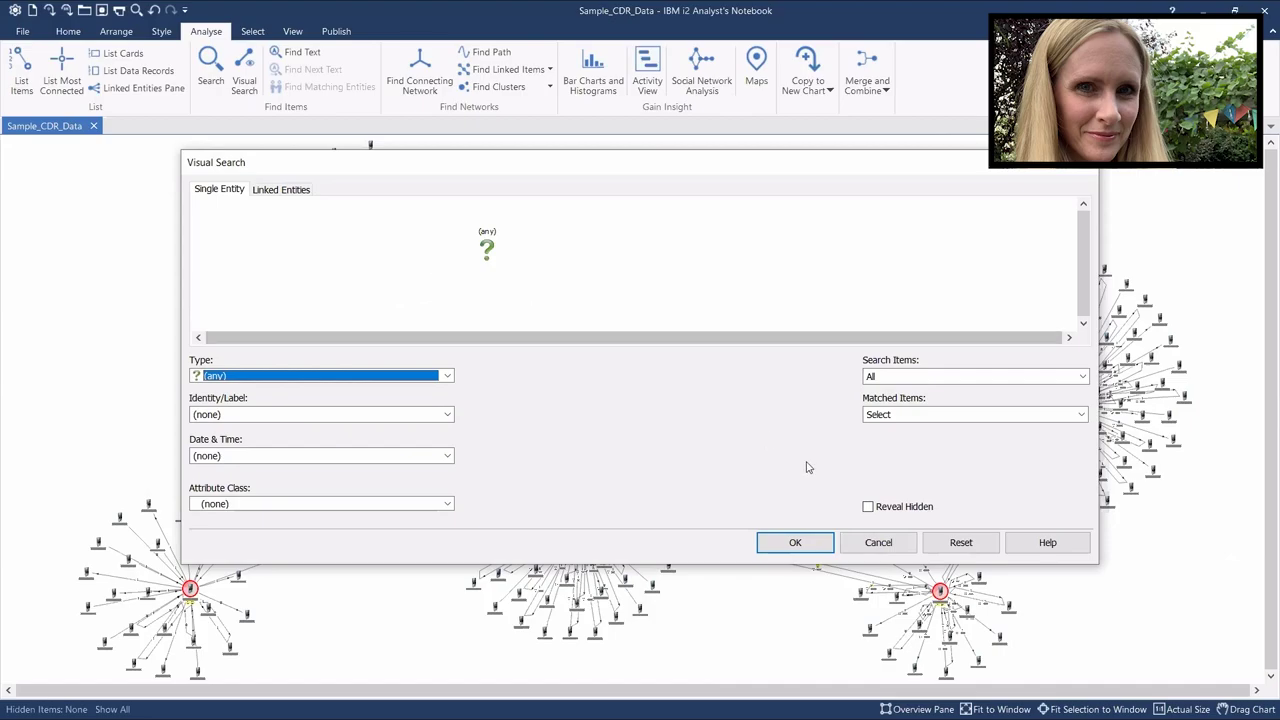
left_click(942, 546)
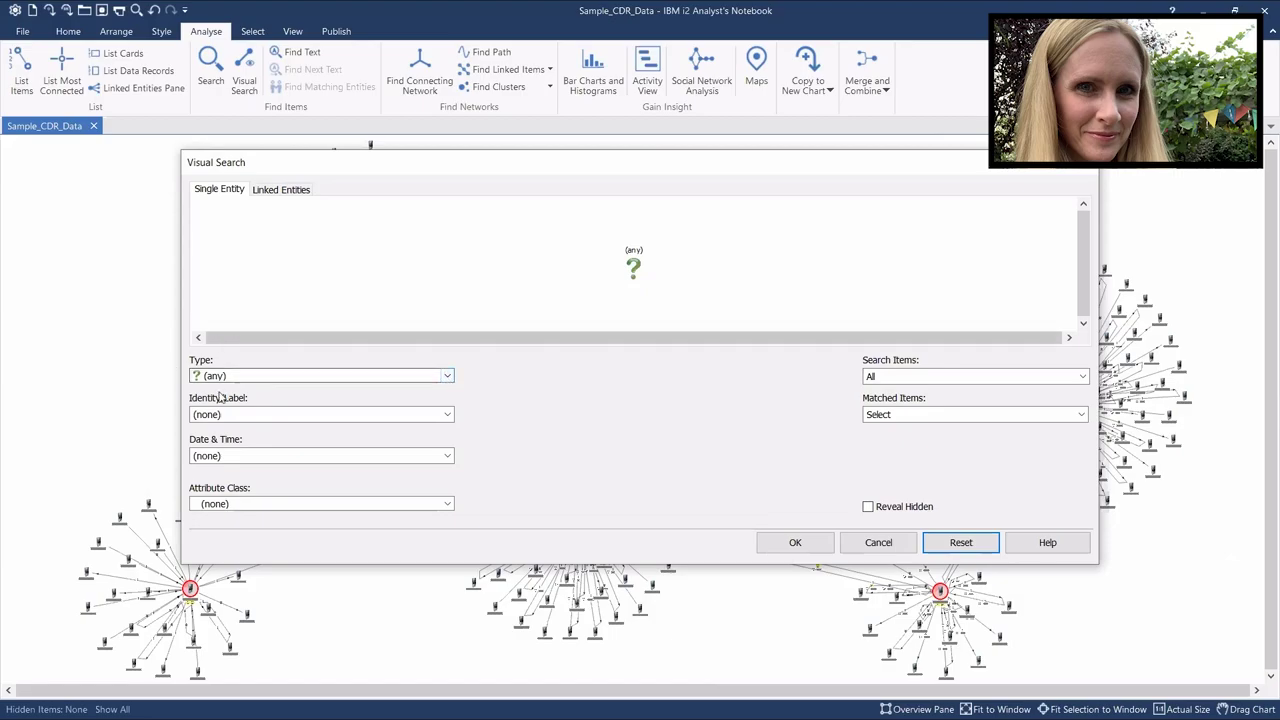
left_click(446, 376)
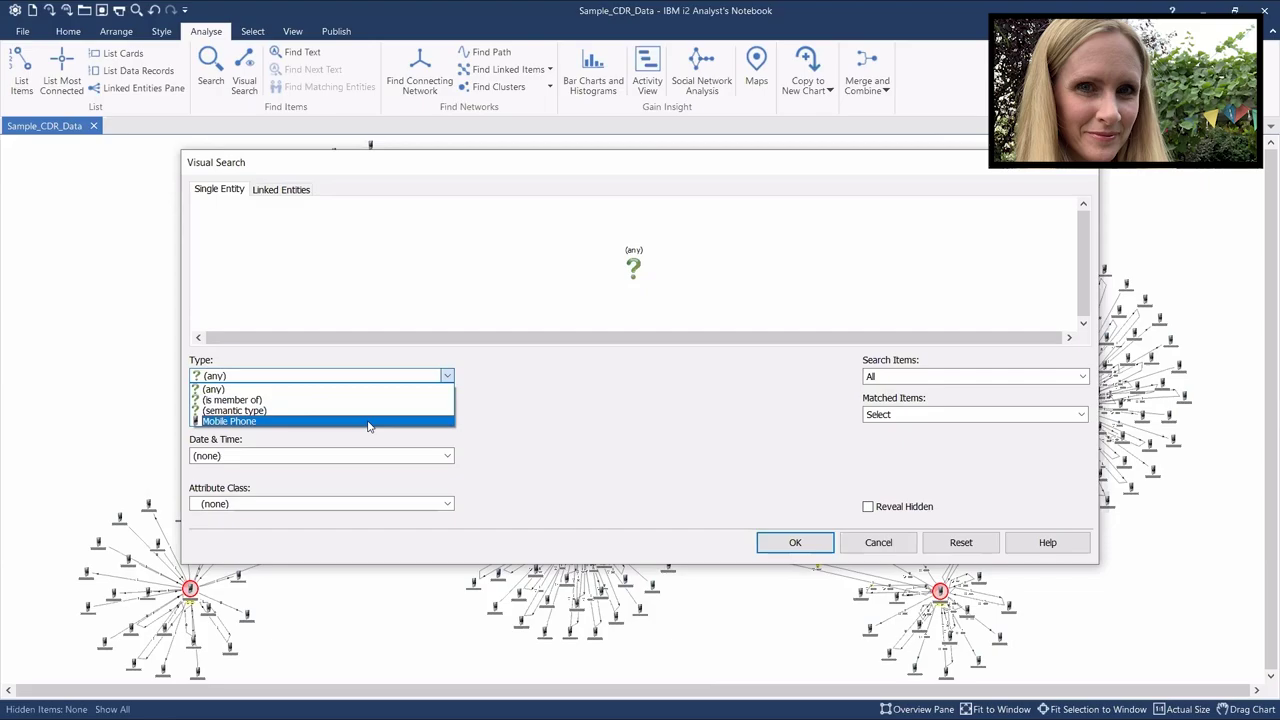
left_click(368, 422)
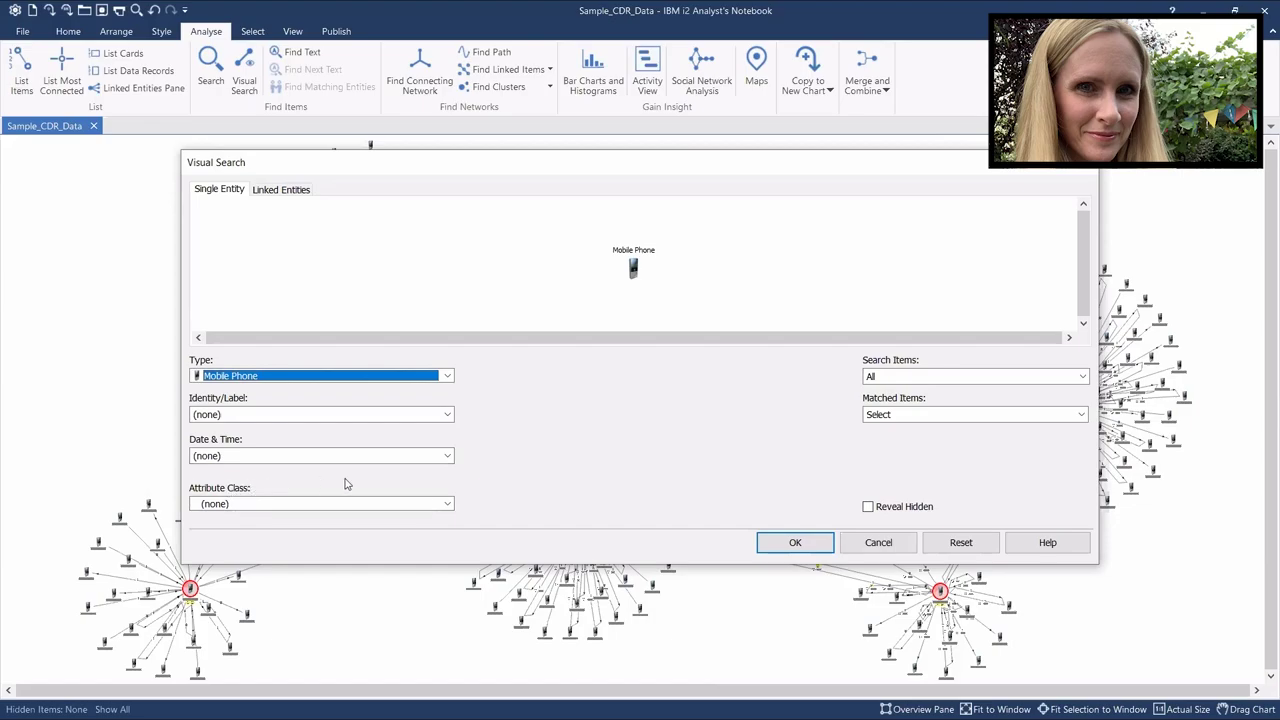
Add the attribute condition Selection Set 2 equal to YES and run the search to select the matching phones.
left_click(448, 505)
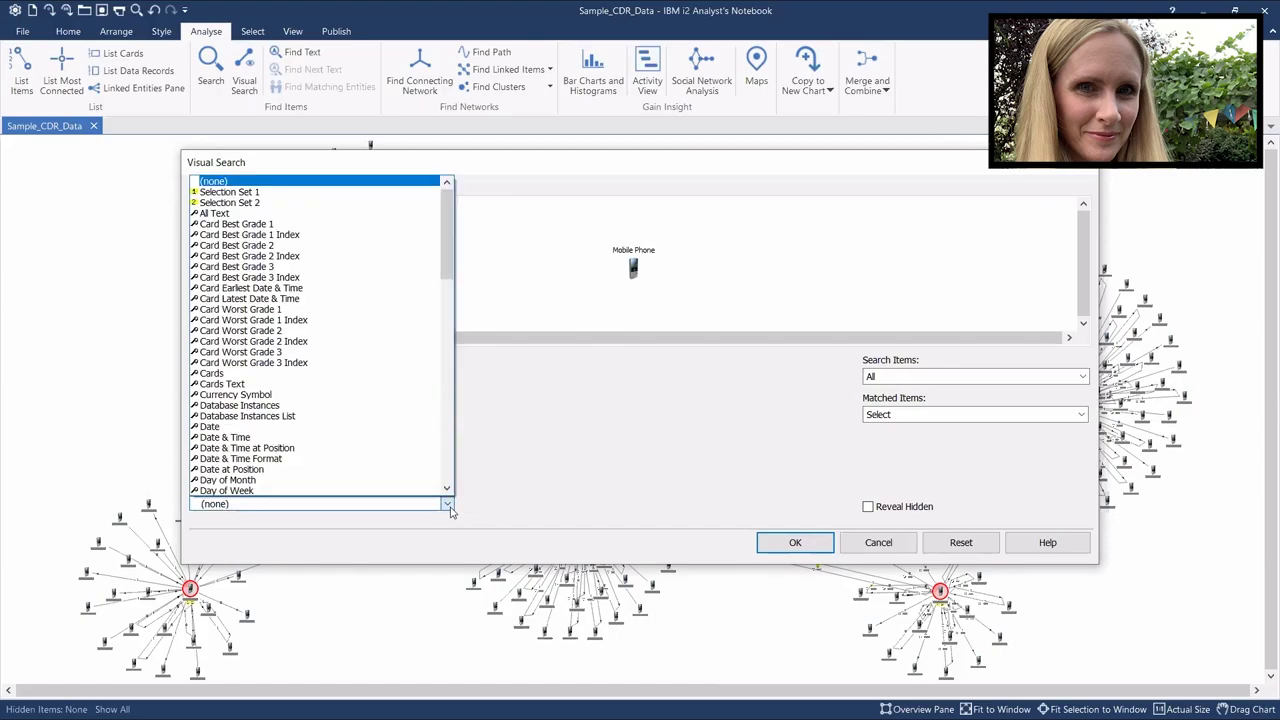
left_click(267, 203)
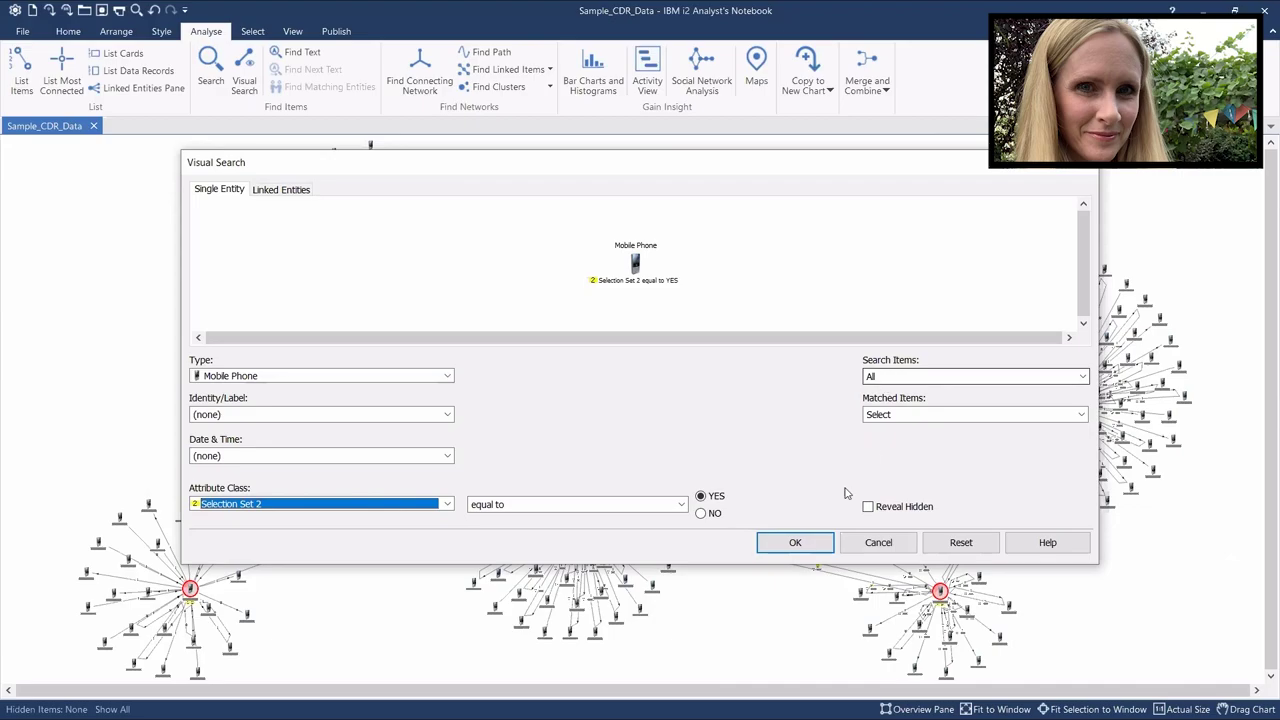
left_click(795, 543)
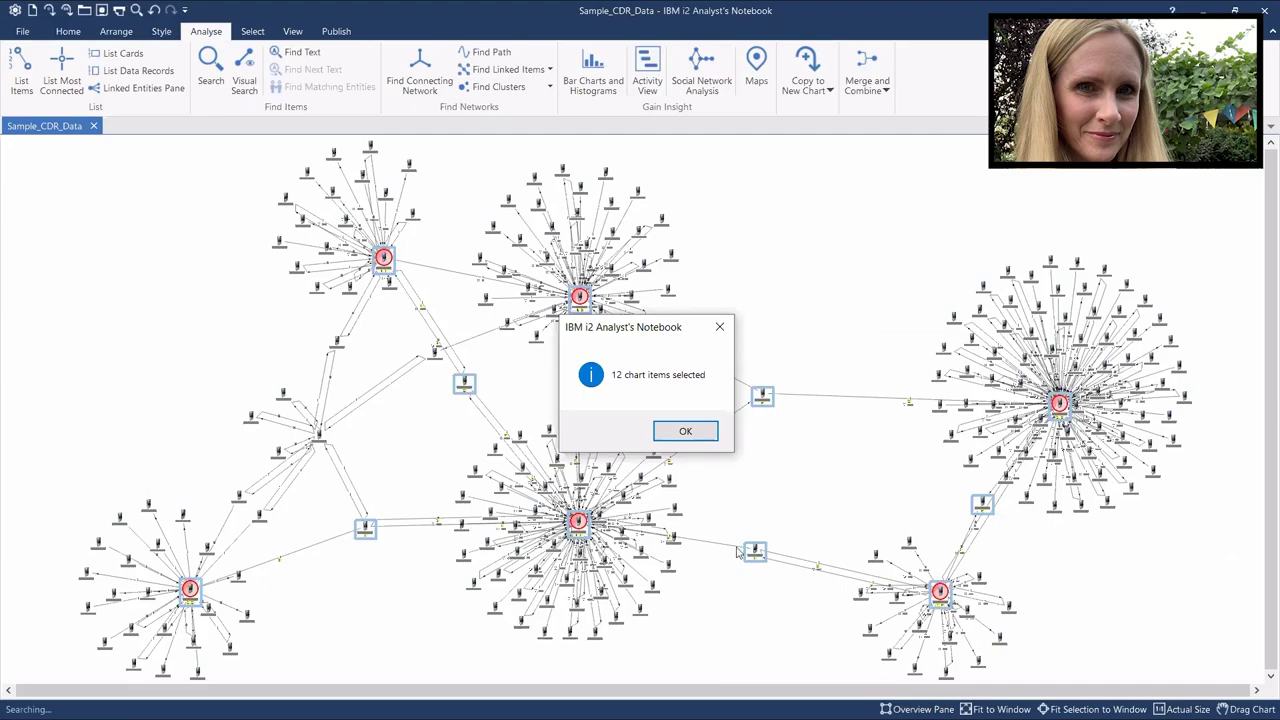
left_click(688, 431)
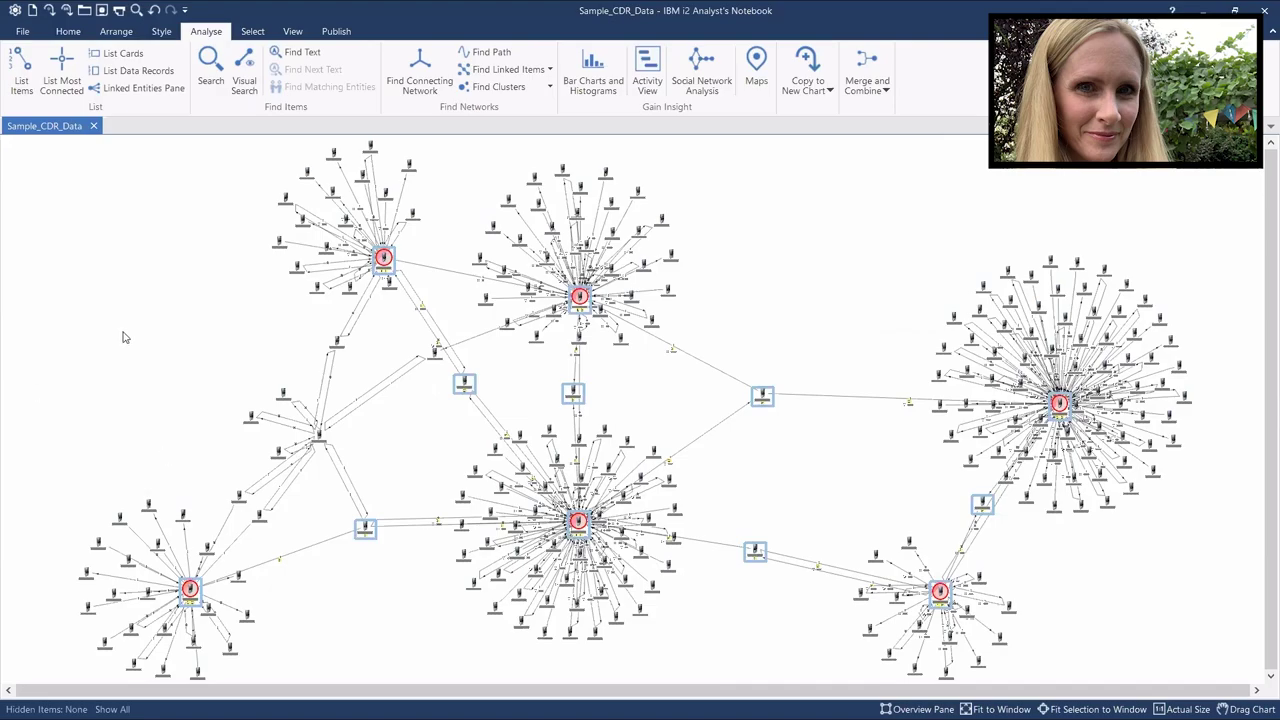
Reopen the Visual Search for Mobile Phone and change the attribute condition to Selection Set 1 is absent.
left_click(246, 86)
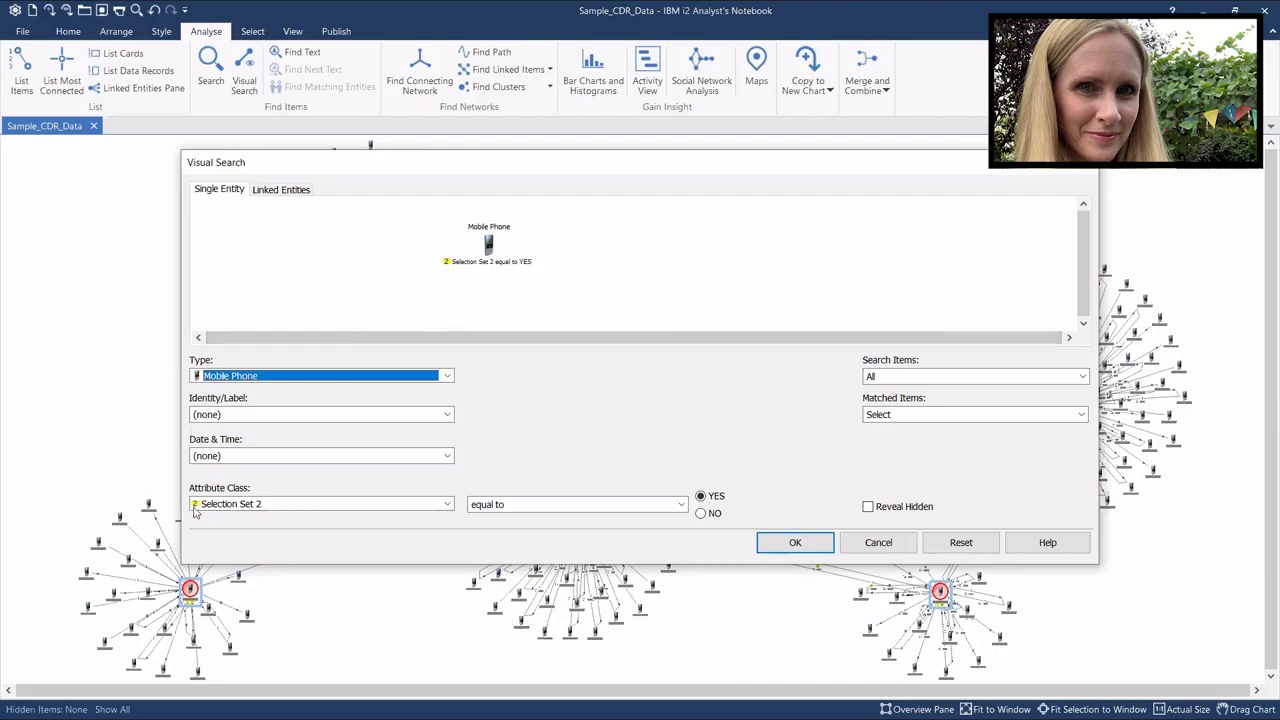
left_click(447, 504)
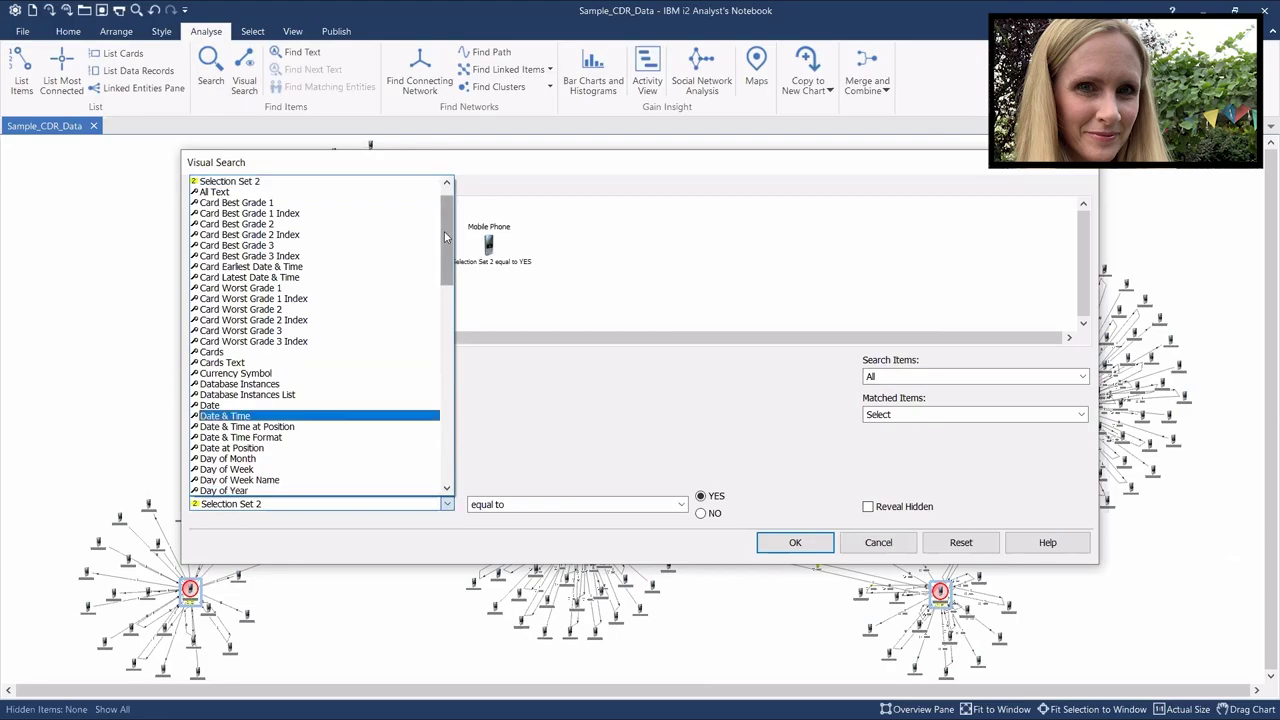
left_click_drag(446, 228, 446, 216)
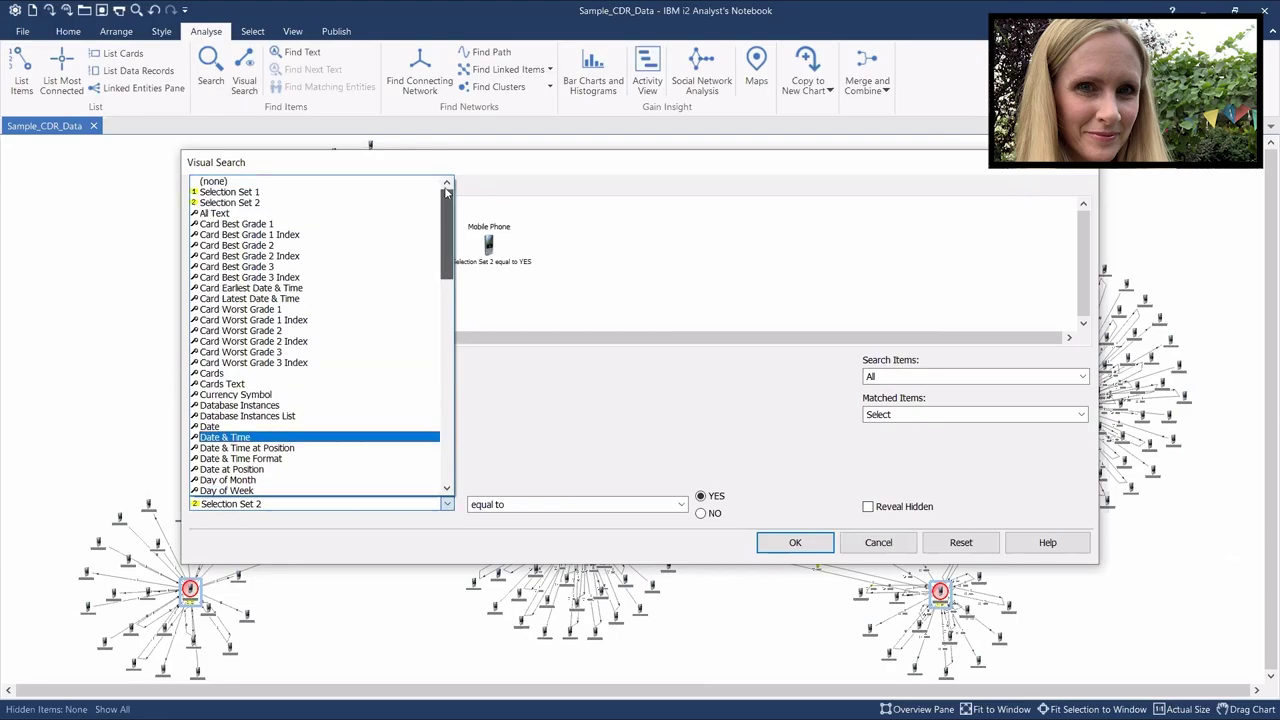
left_click(317, 193)
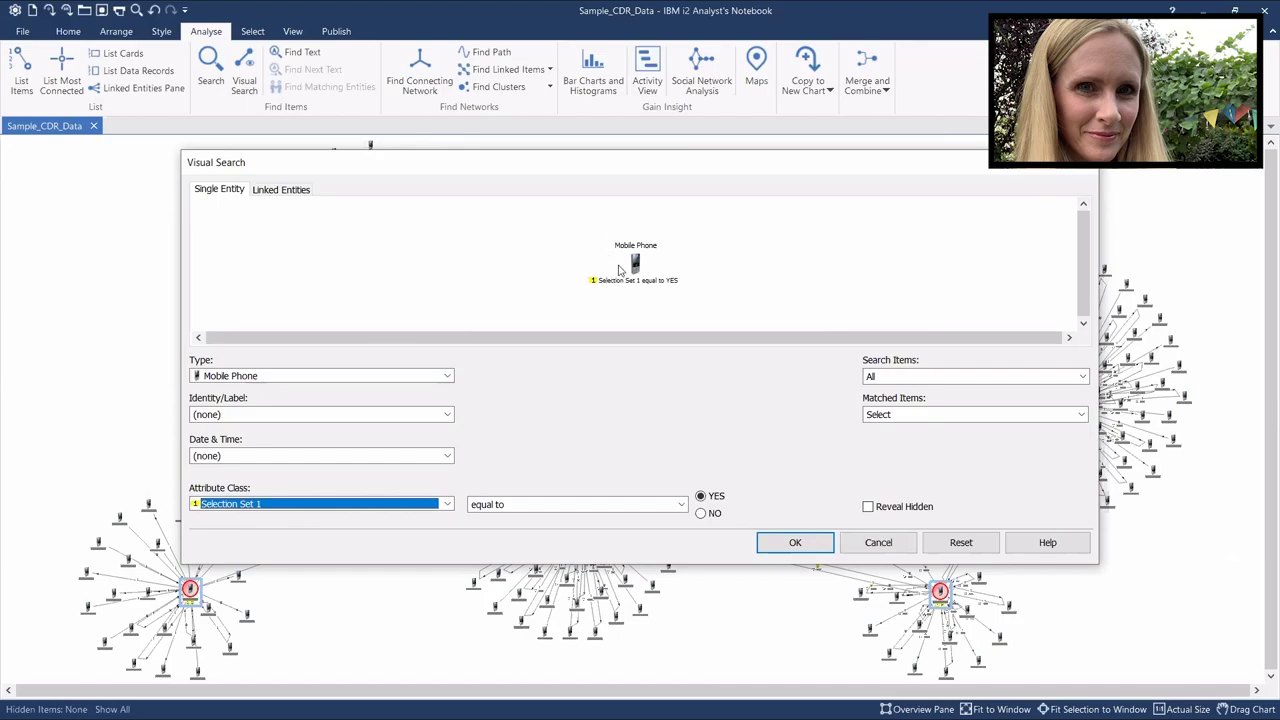
left_click(683, 507)
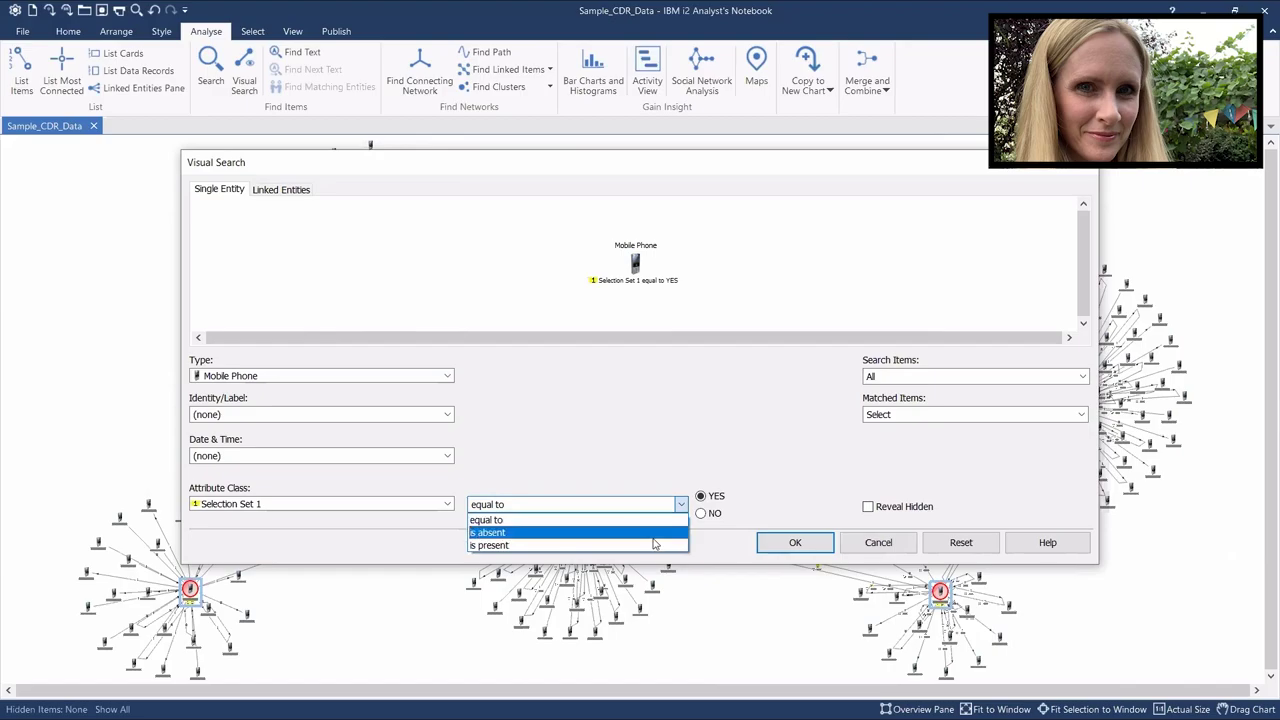
left_click(654, 534)
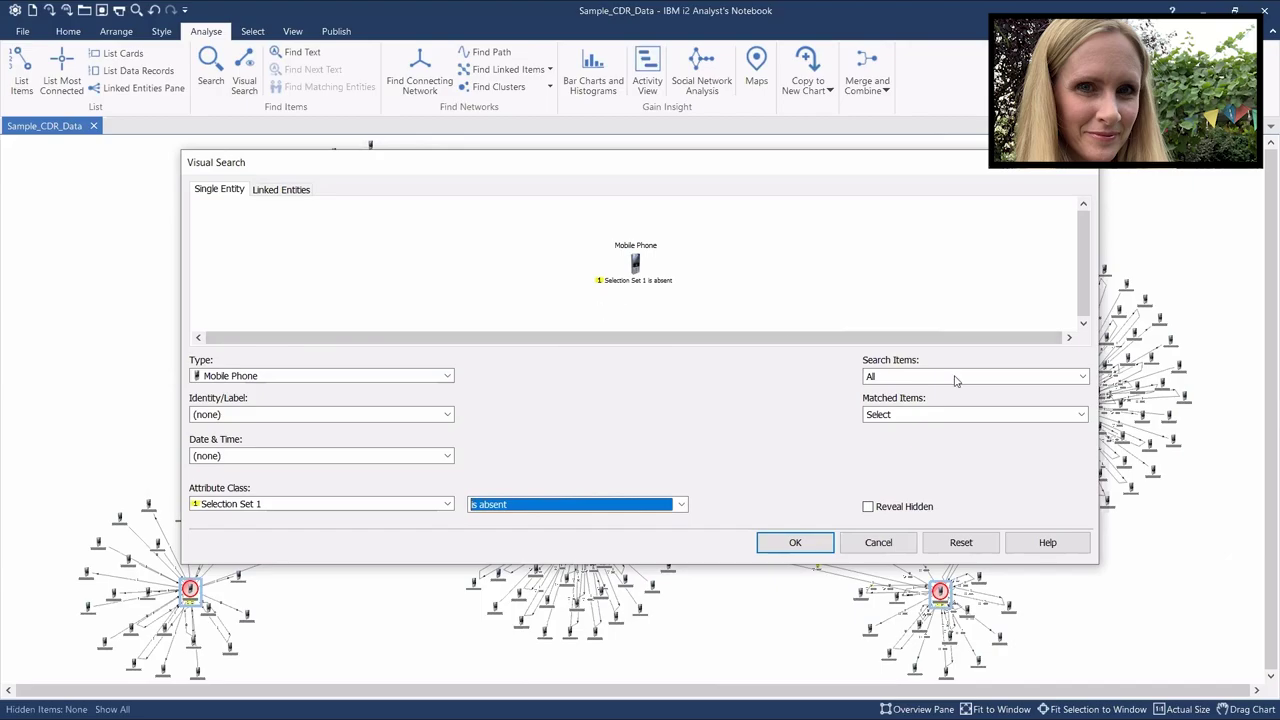
Restrict the search to the currently selected chart items, run it, and dismiss the result message.
left_click(1082, 377)
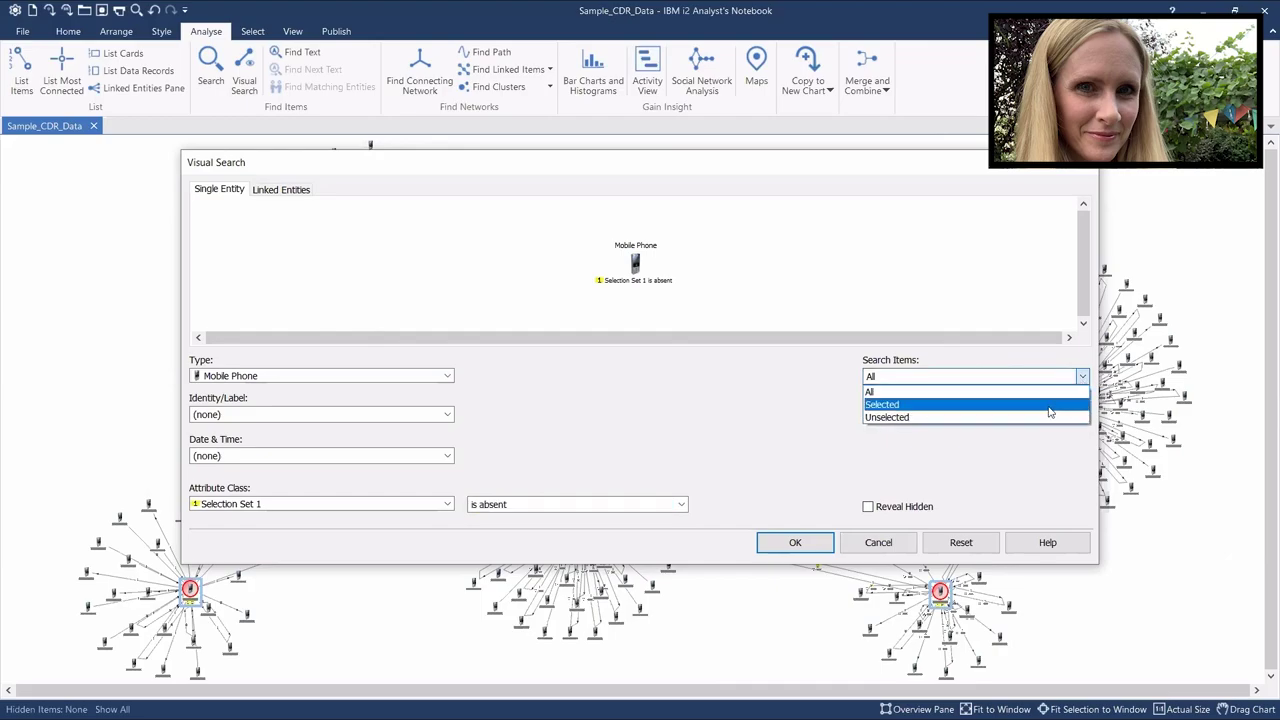
left_click(1050, 406)
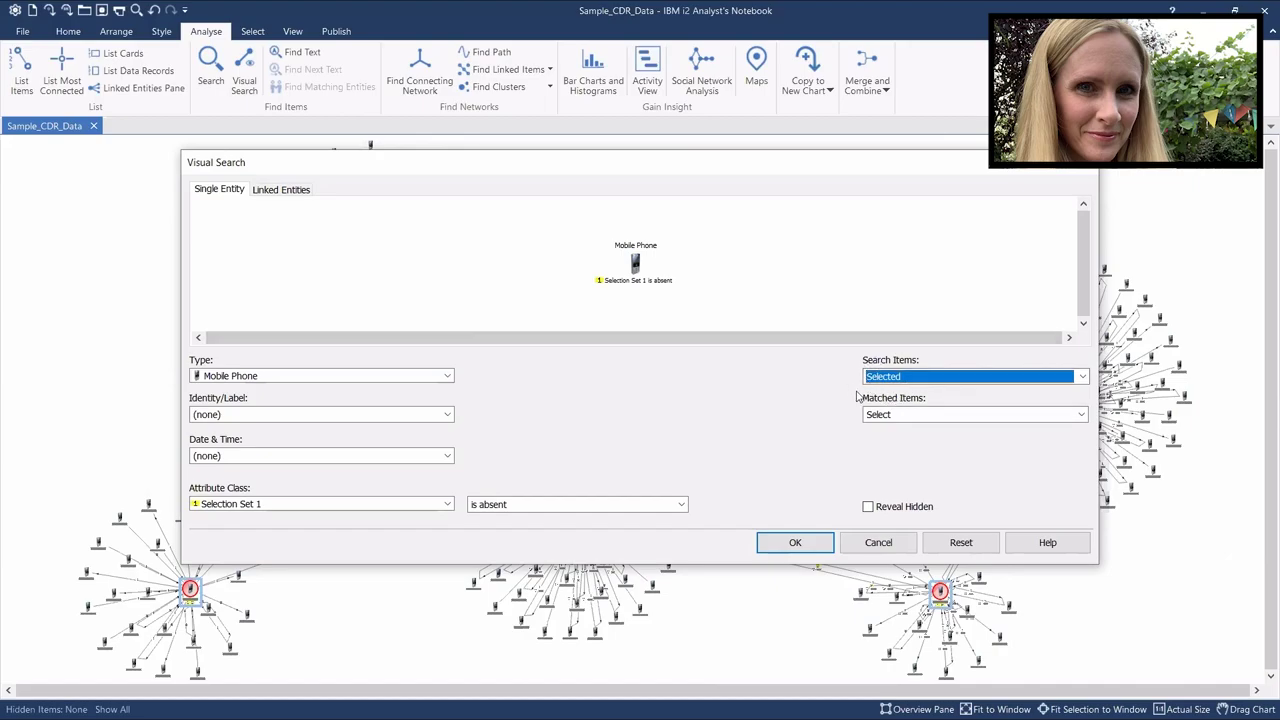
left_click(797, 546)
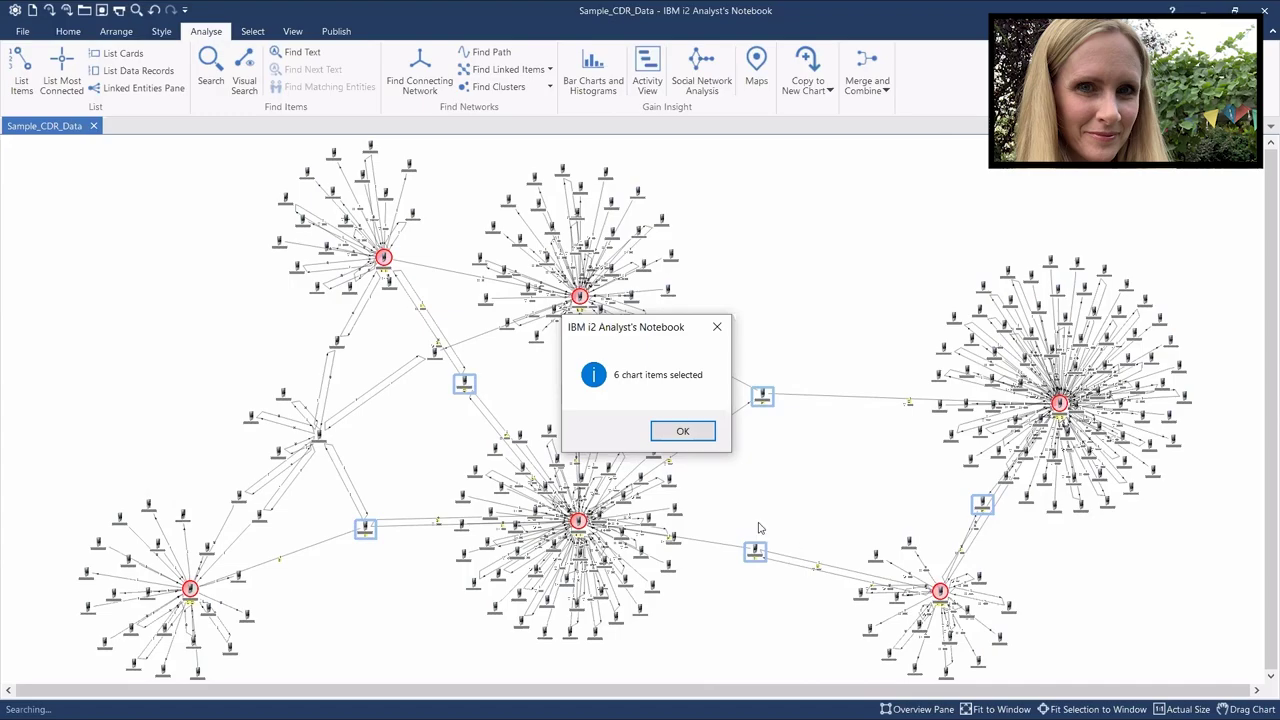
left_click(695, 433)
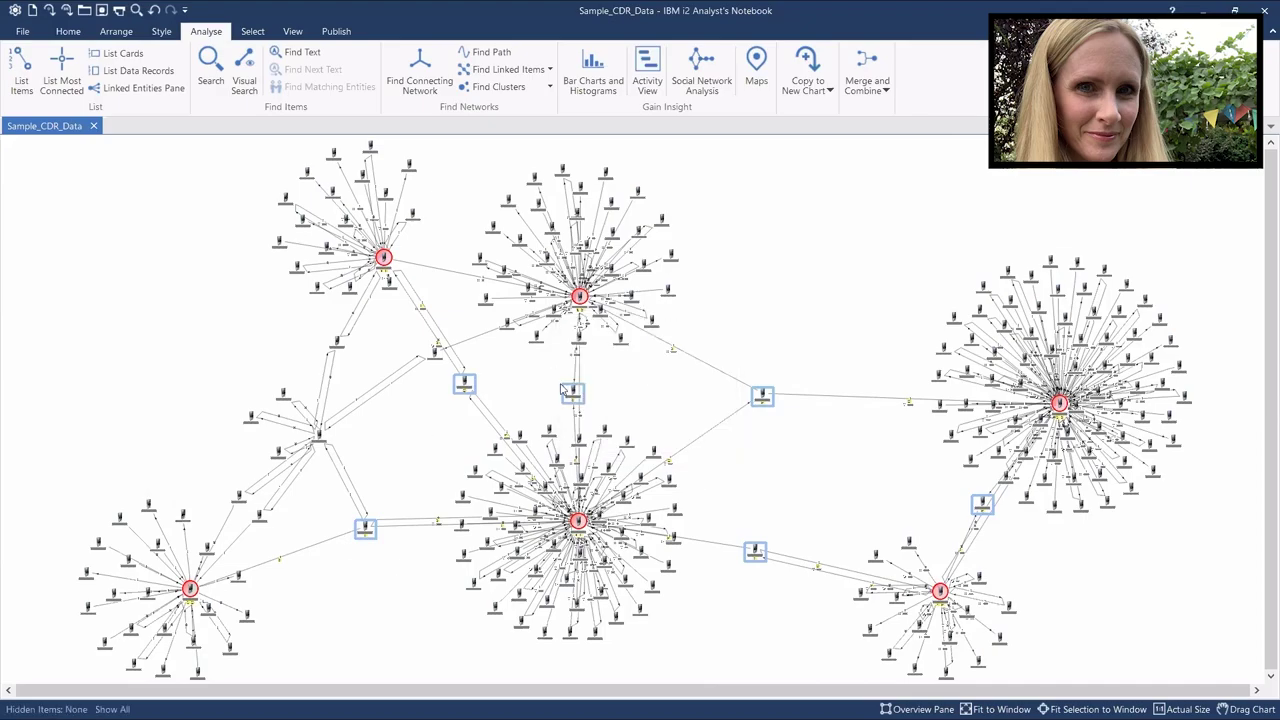
Display a bright green frame around all the selected common-contact phones through their combined properties, and clear the selection.
right_click(762, 399)
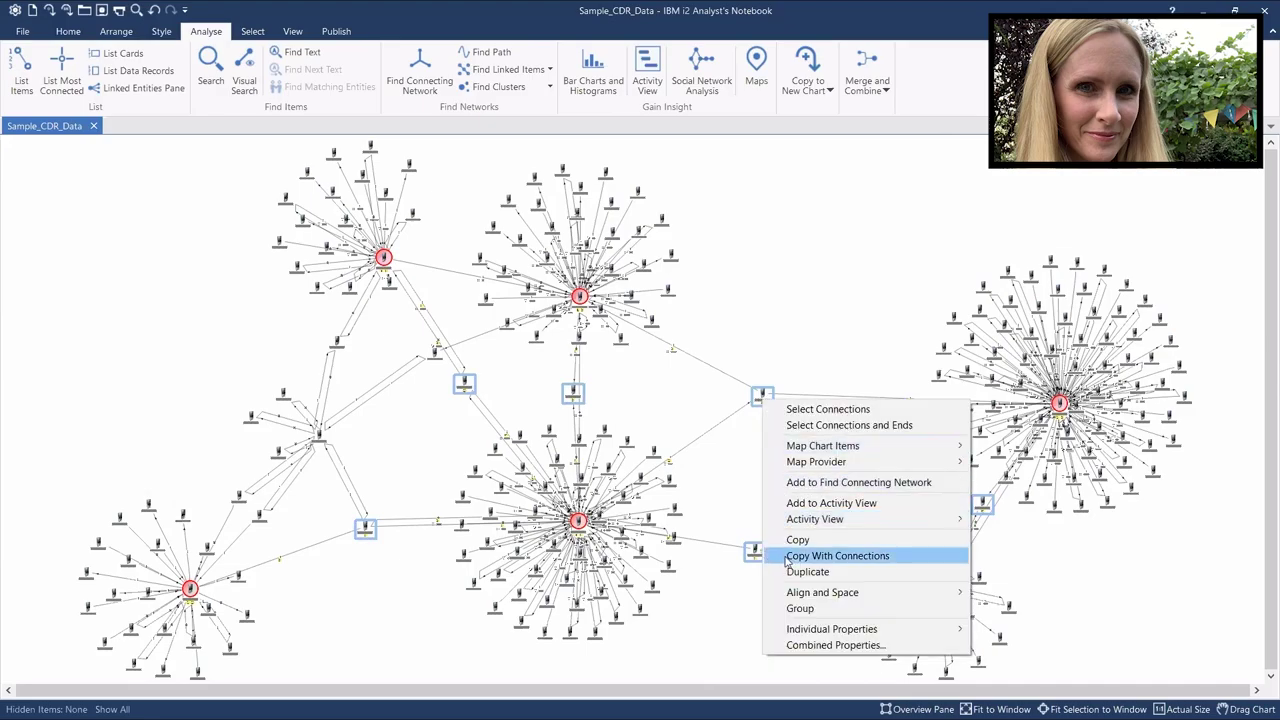
left_click(806, 646)
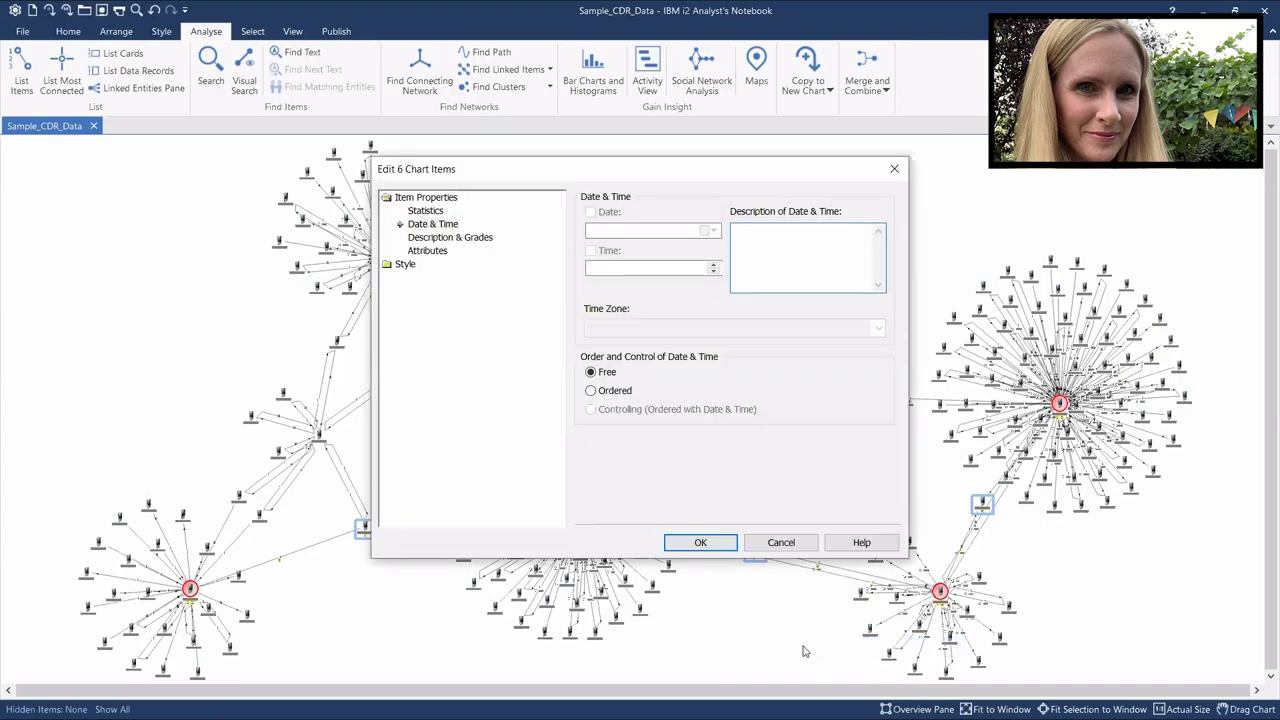
left_click(403, 263)
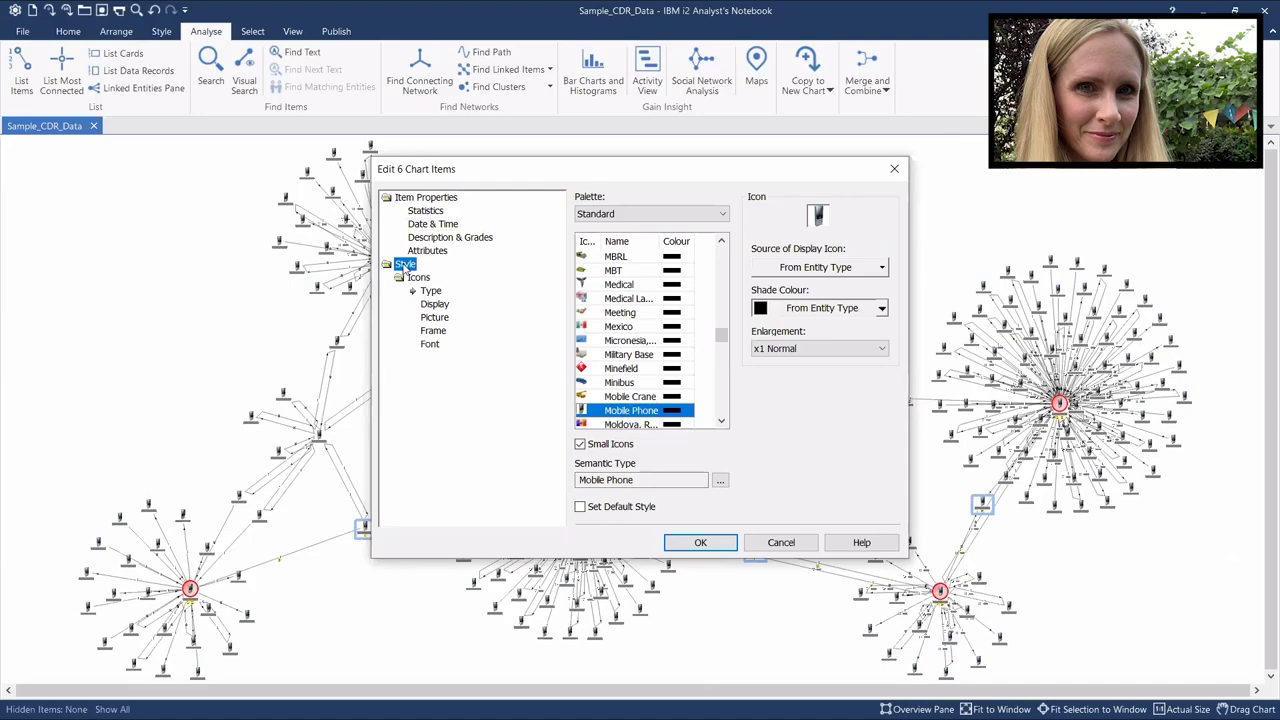
left_click(436, 332)
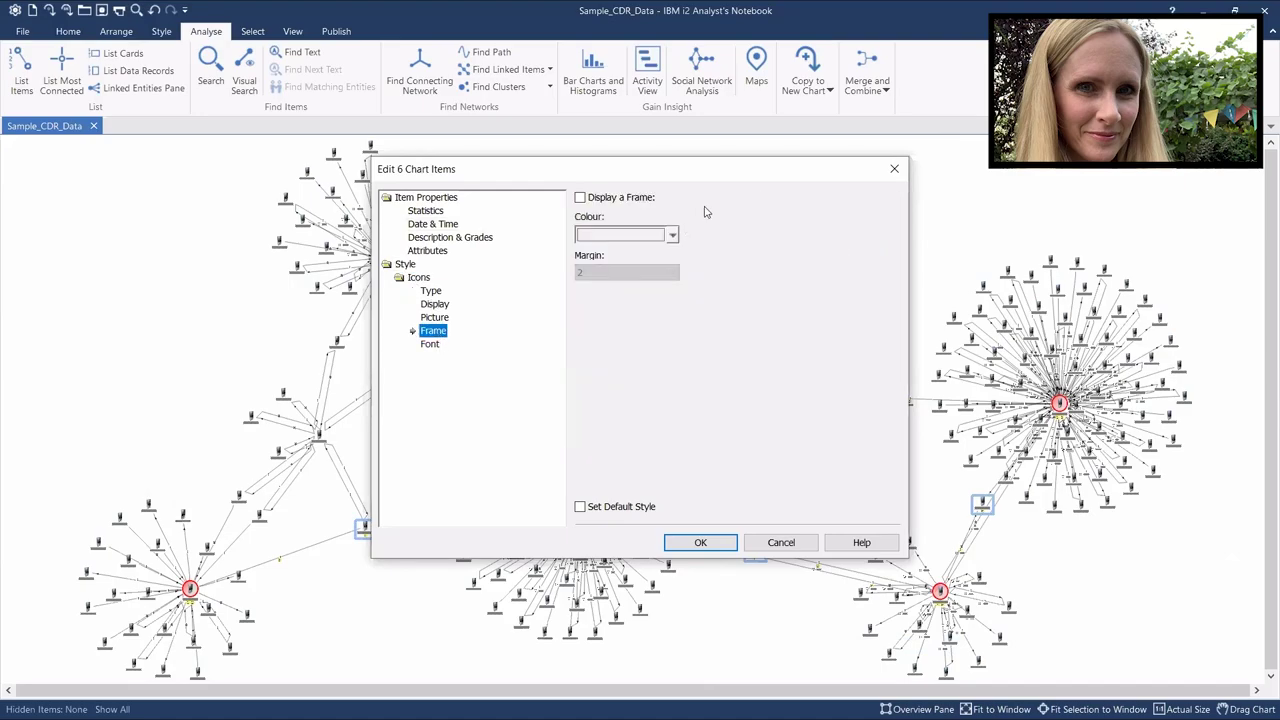
left_click(581, 199)
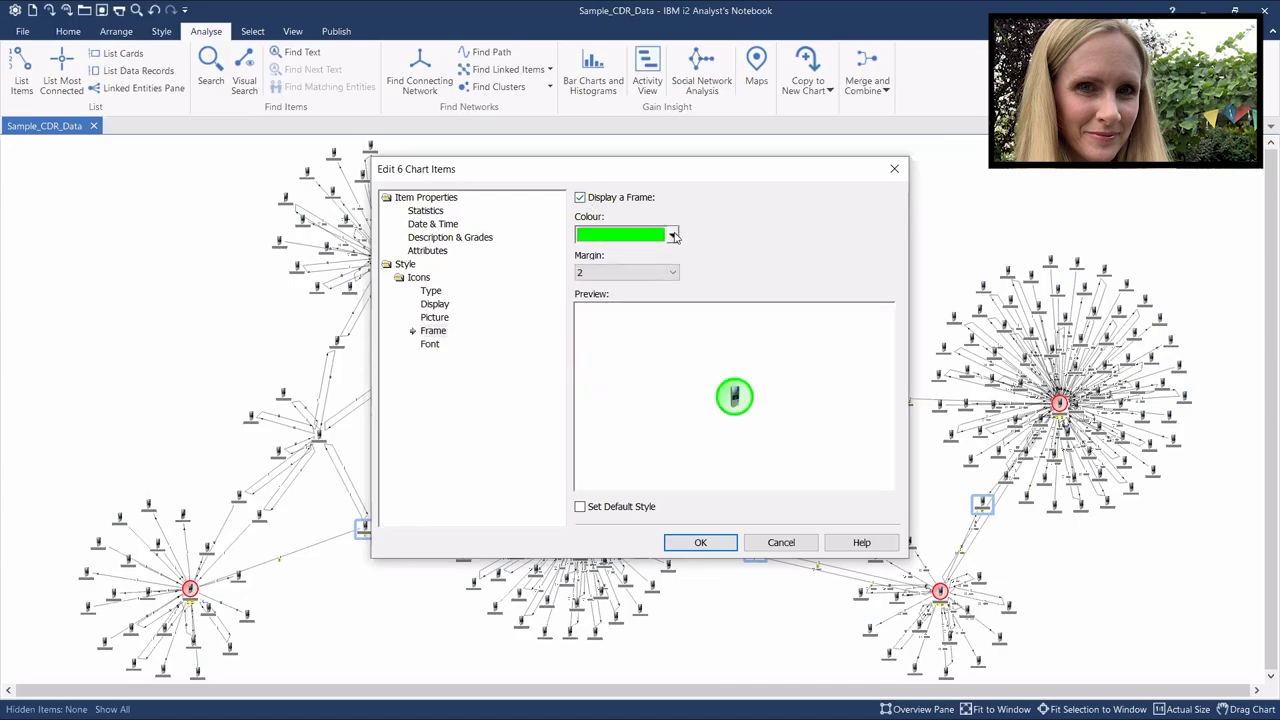
left_click(674, 236)
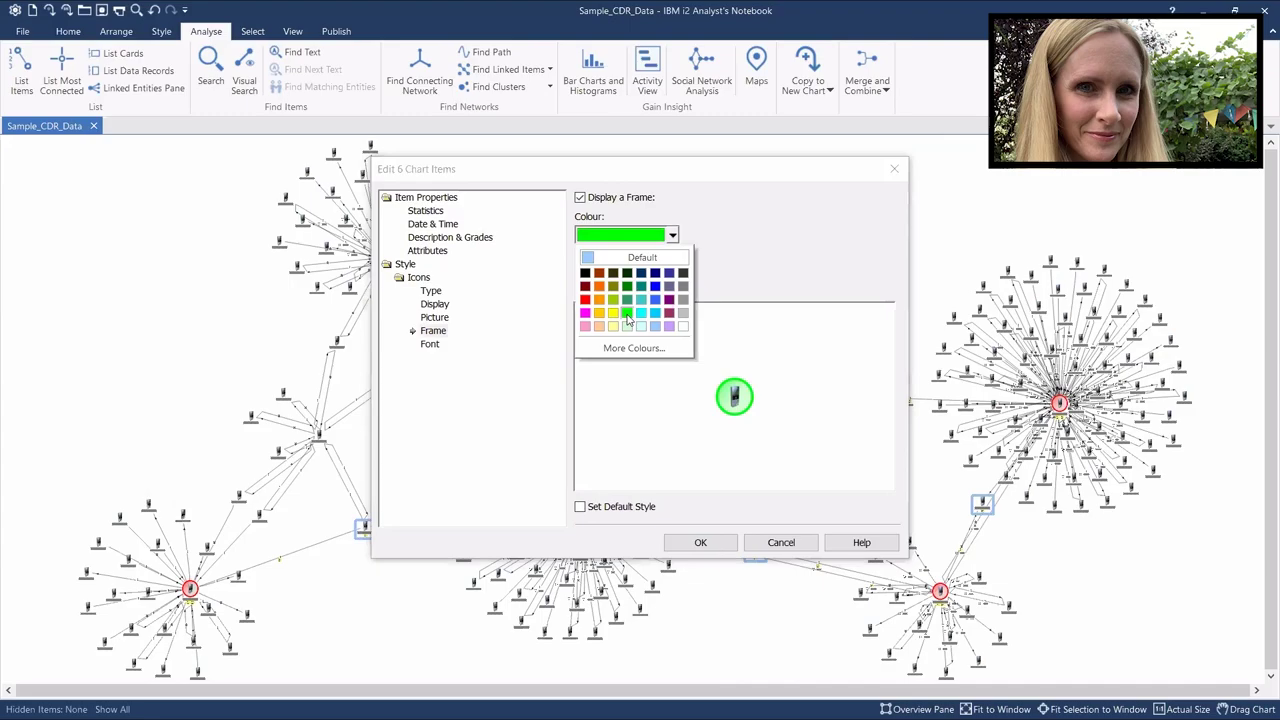
left_click(627, 314)
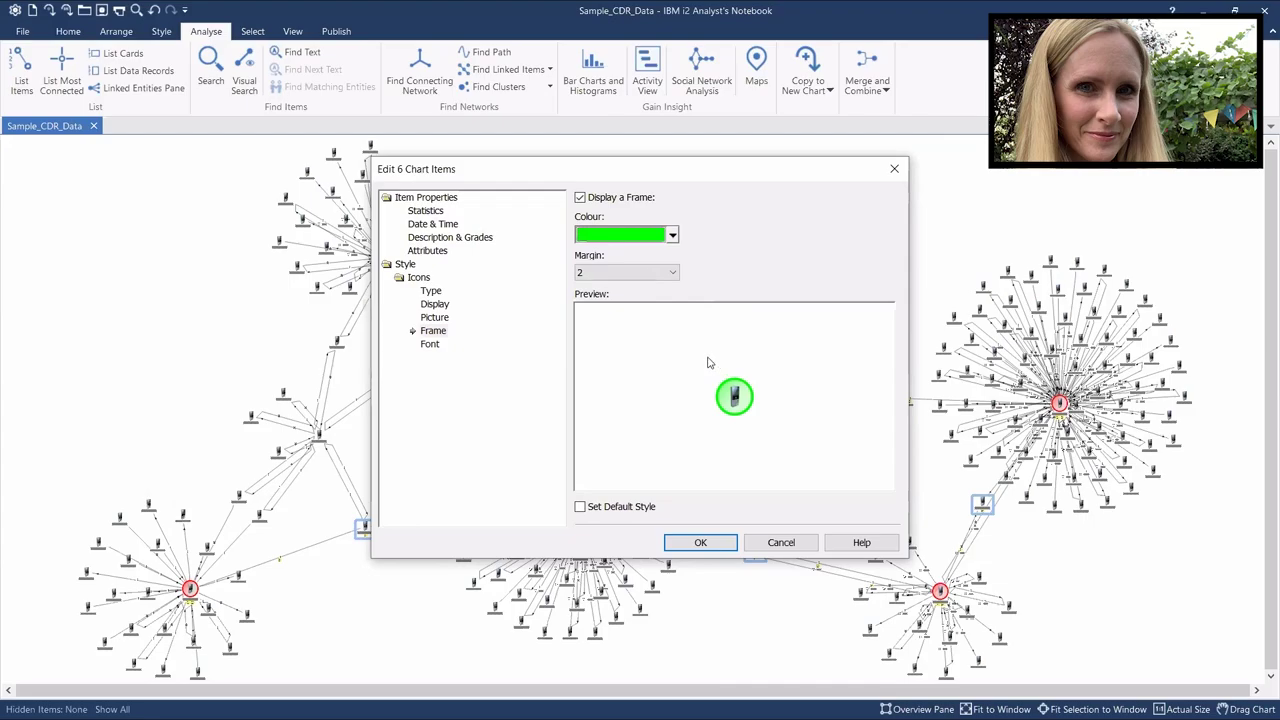
left_click(705, 544)
left_click(702, 545)
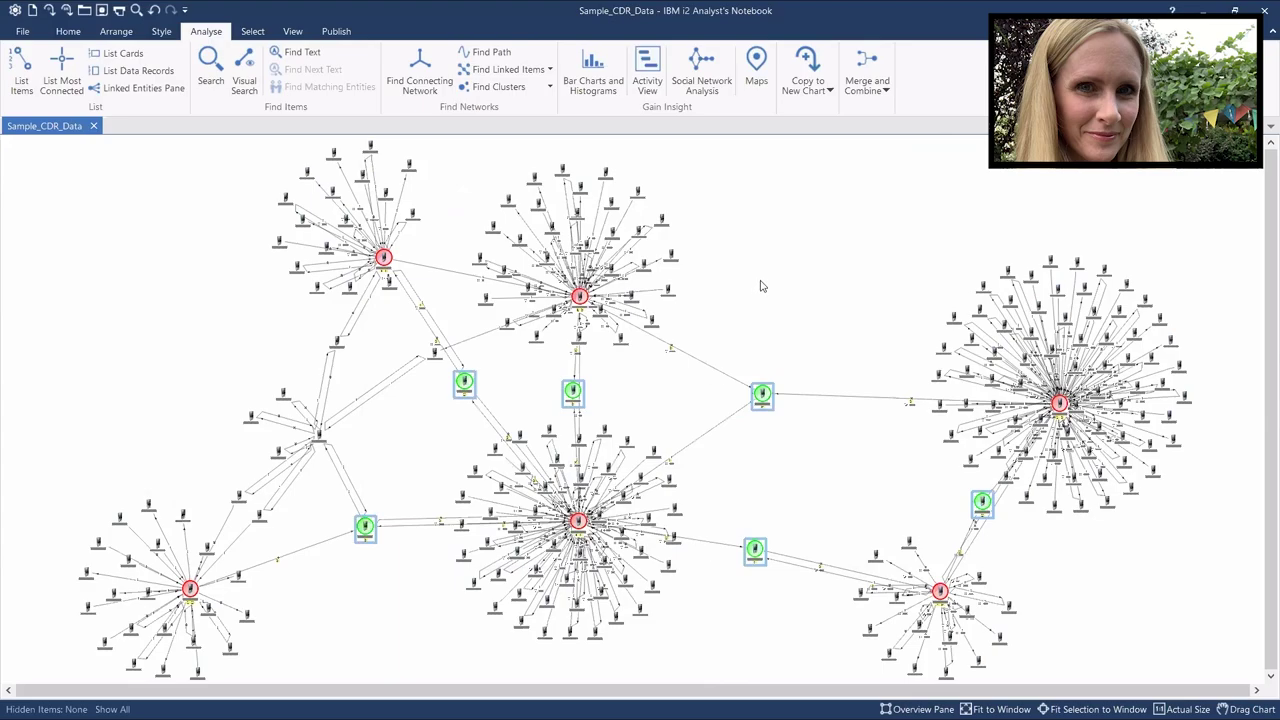
left_click(760, 286)
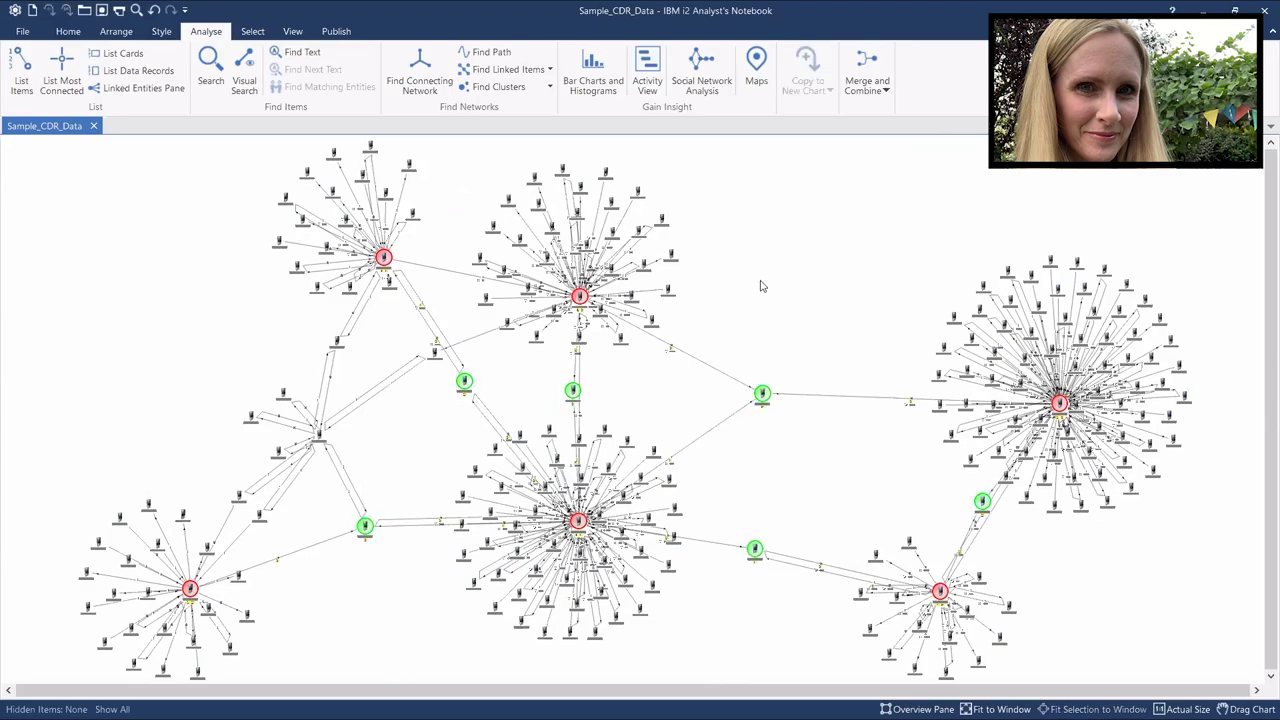
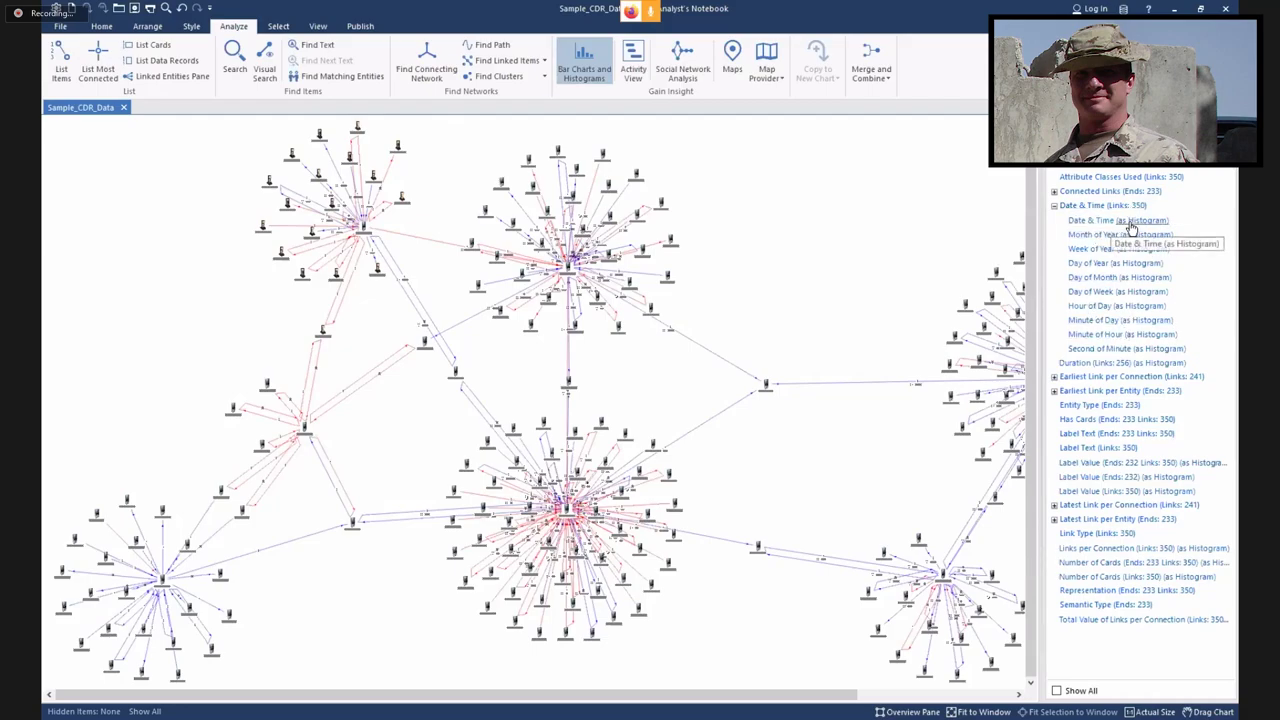
Filter the links on the Date & Time histogram from about 2012-07-07 to 2012-07-21 and copy the selection to a new association chart.
left_click(1137, 221)
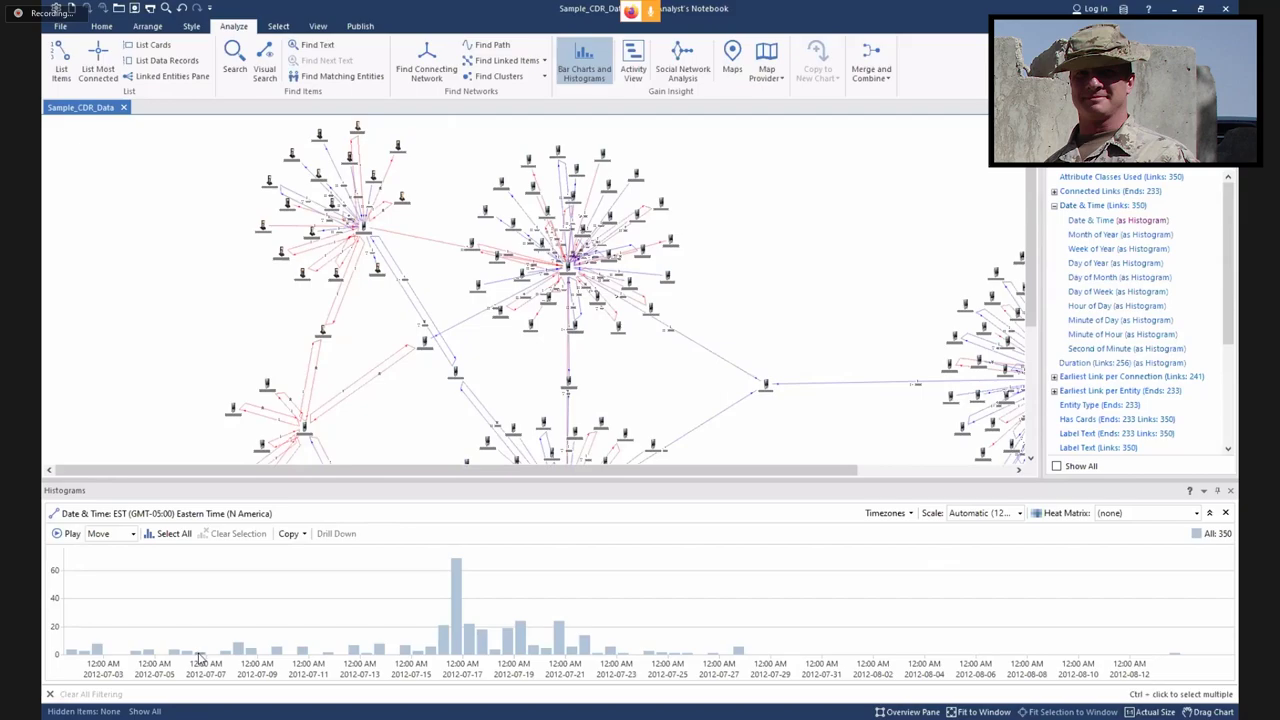
left_click(198, 653)
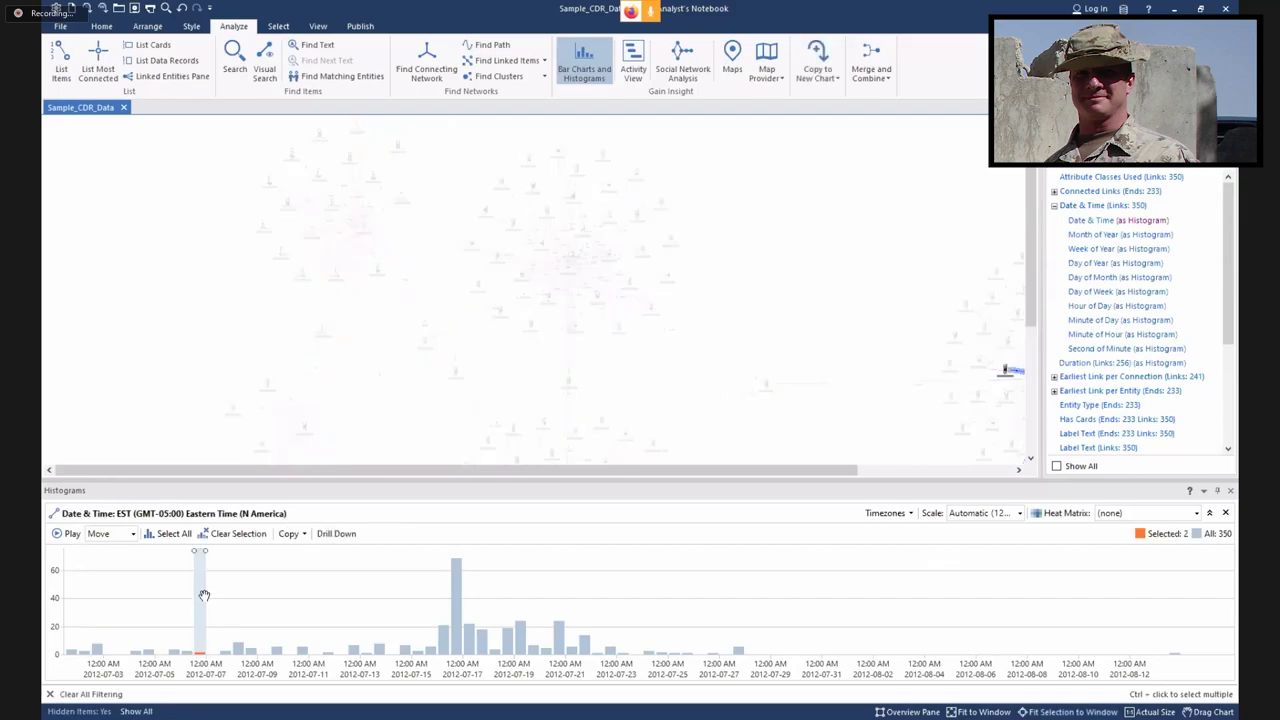
mouse_move(199, 577)
left_click_drag(225, 550, 571, 566)
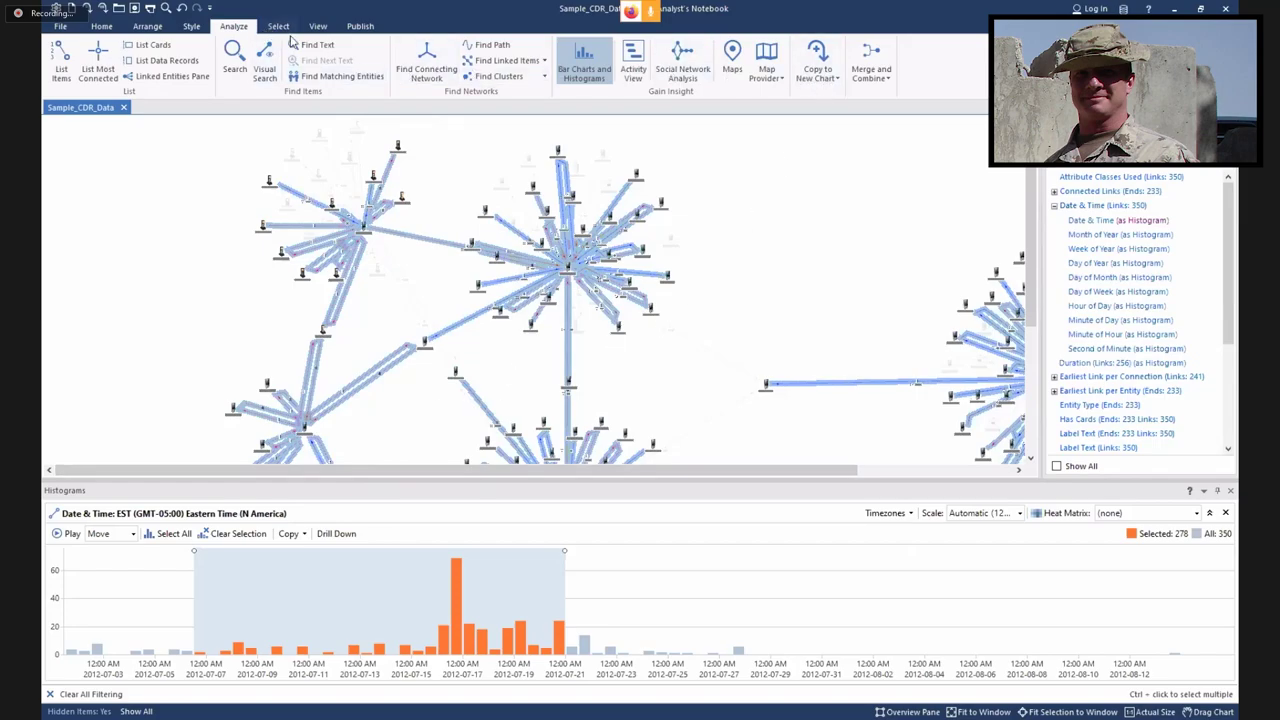
left_click(838, 80)
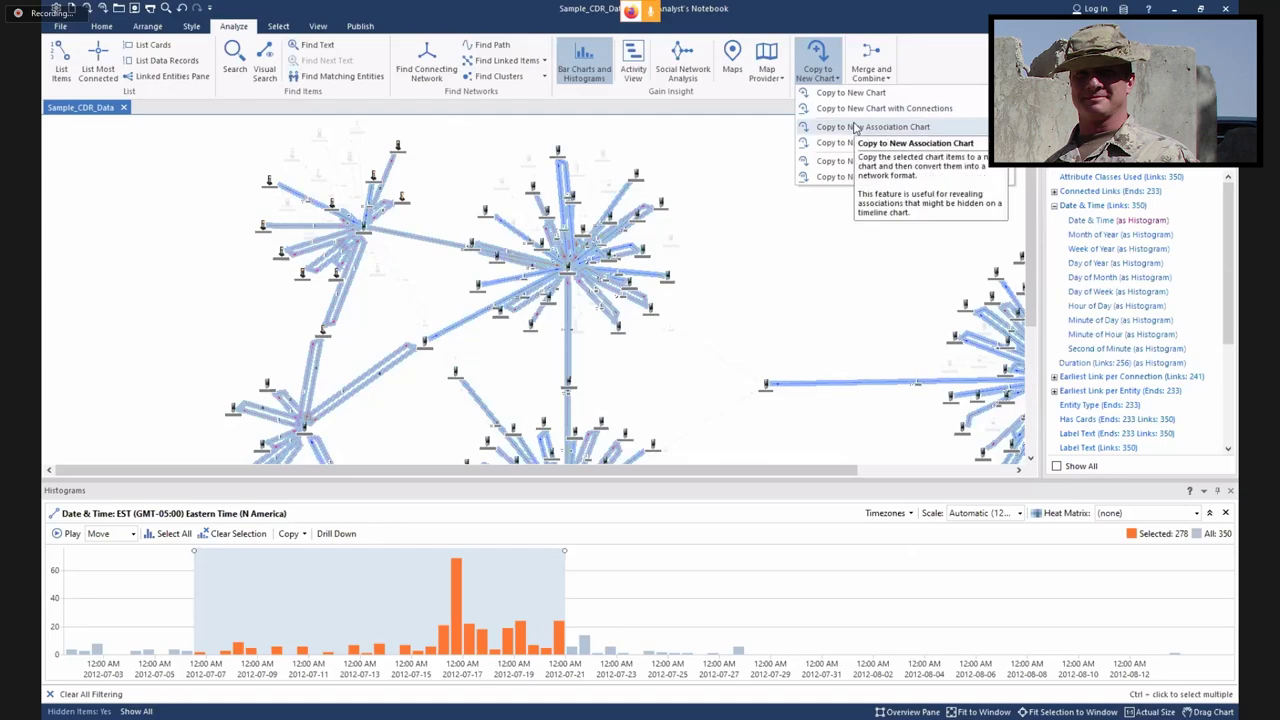
left_click(855, 127)
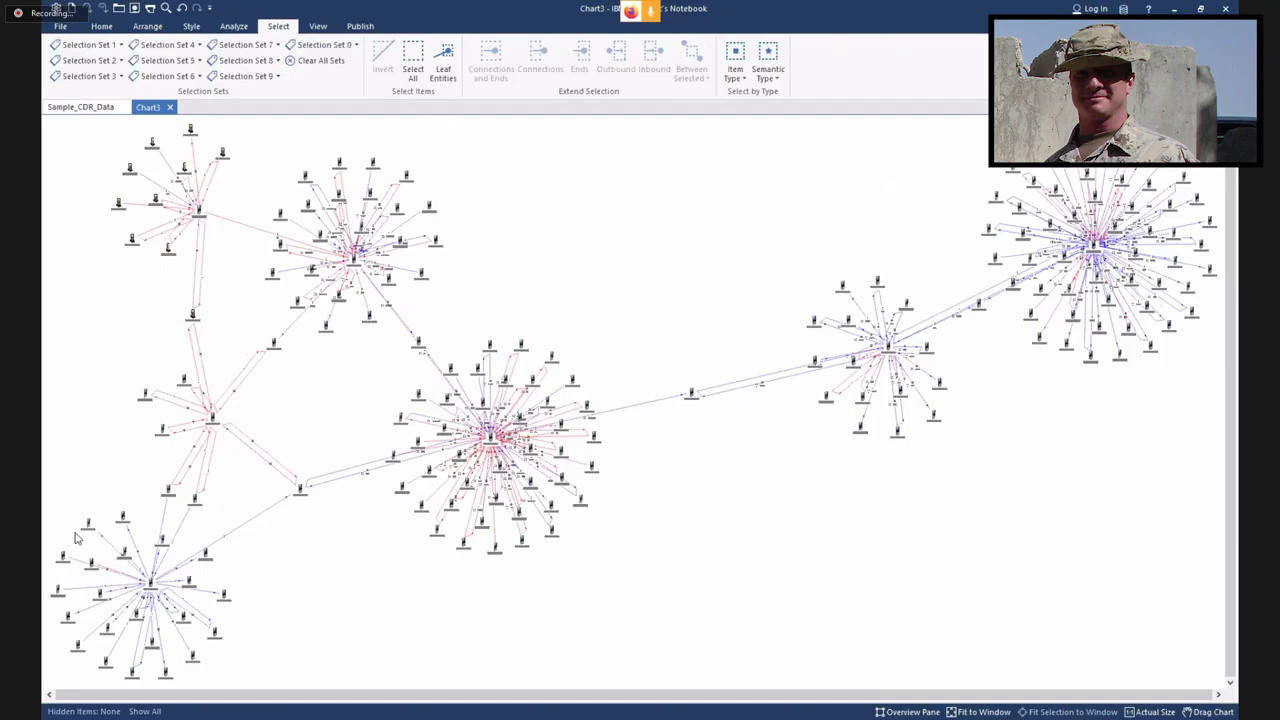
Select three individual mobile phones through the list of chart items, close the list, and clear the selection on the chart.
left_click(231, 27)
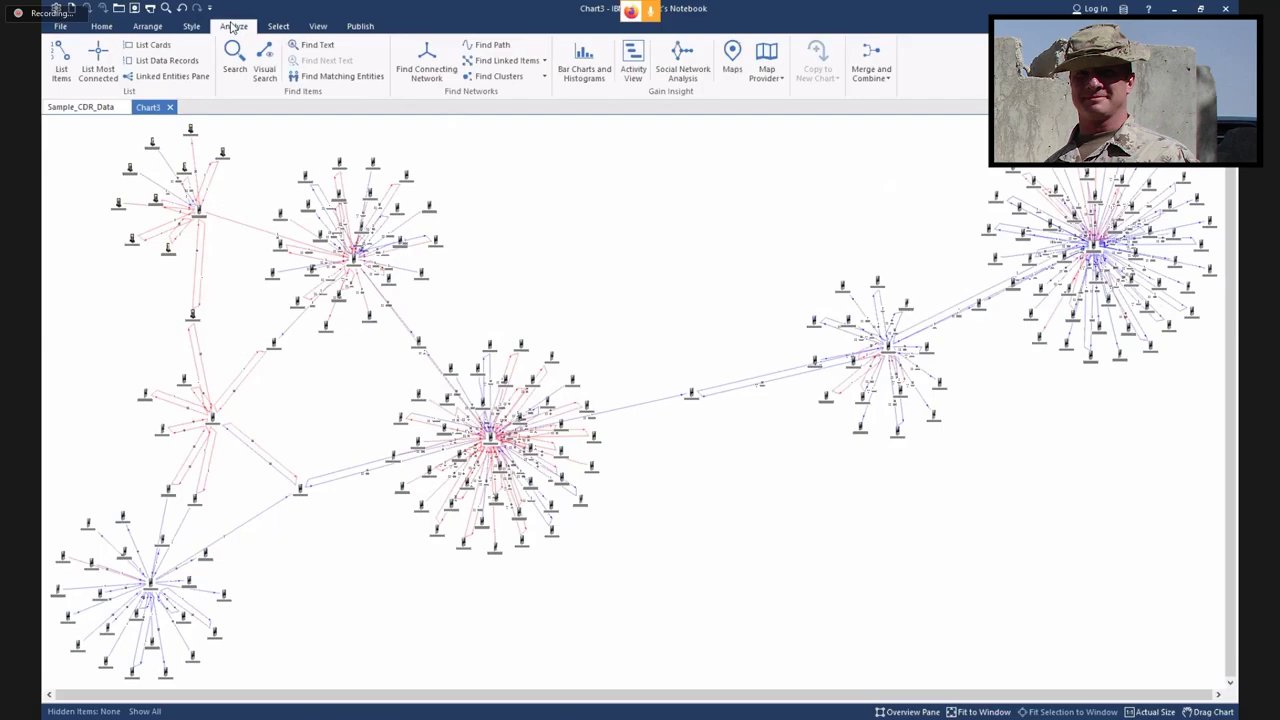
left_click(60, 66)
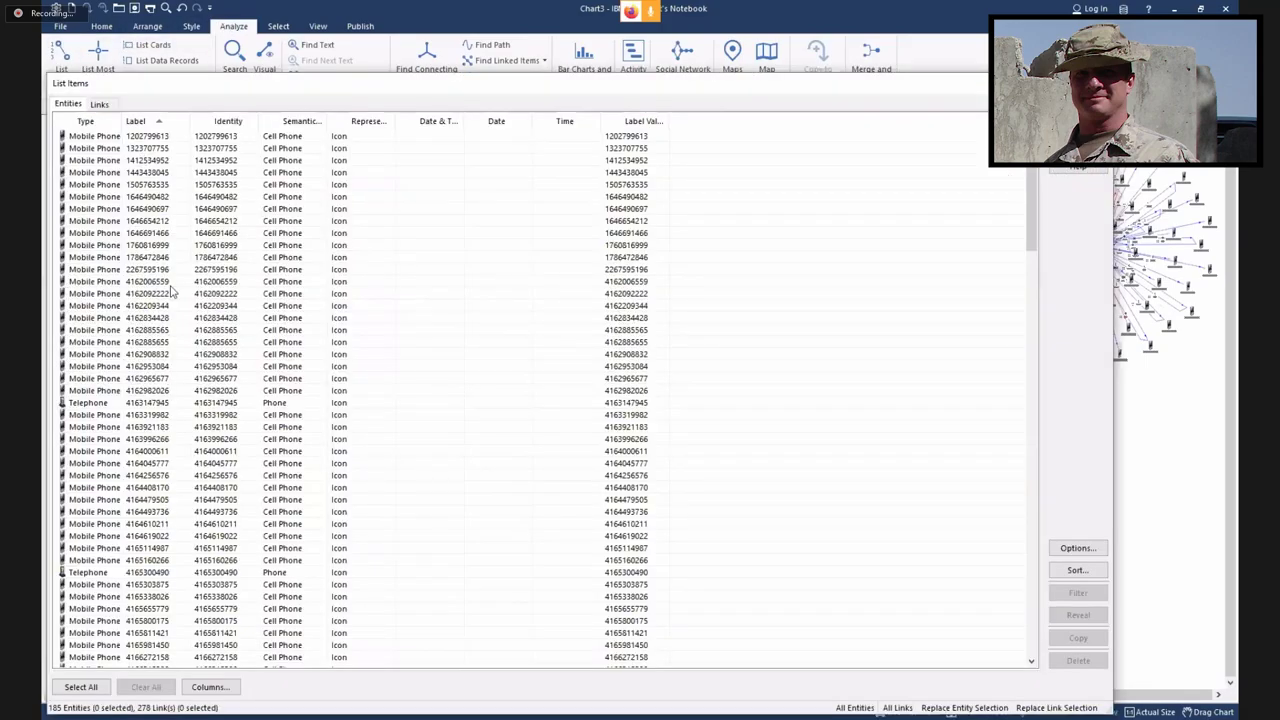
left_click(150, 294)
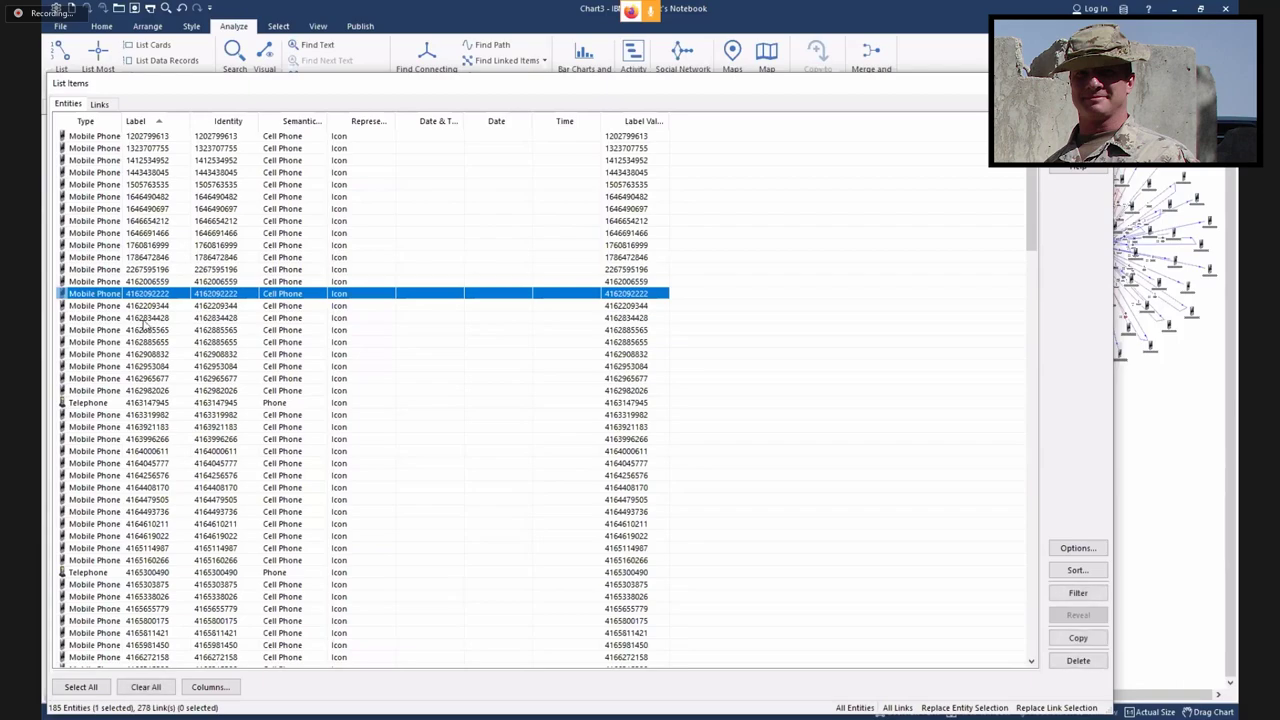
left_click(142, 366, "ctrl")
left_click(136, 414, "ctrl")
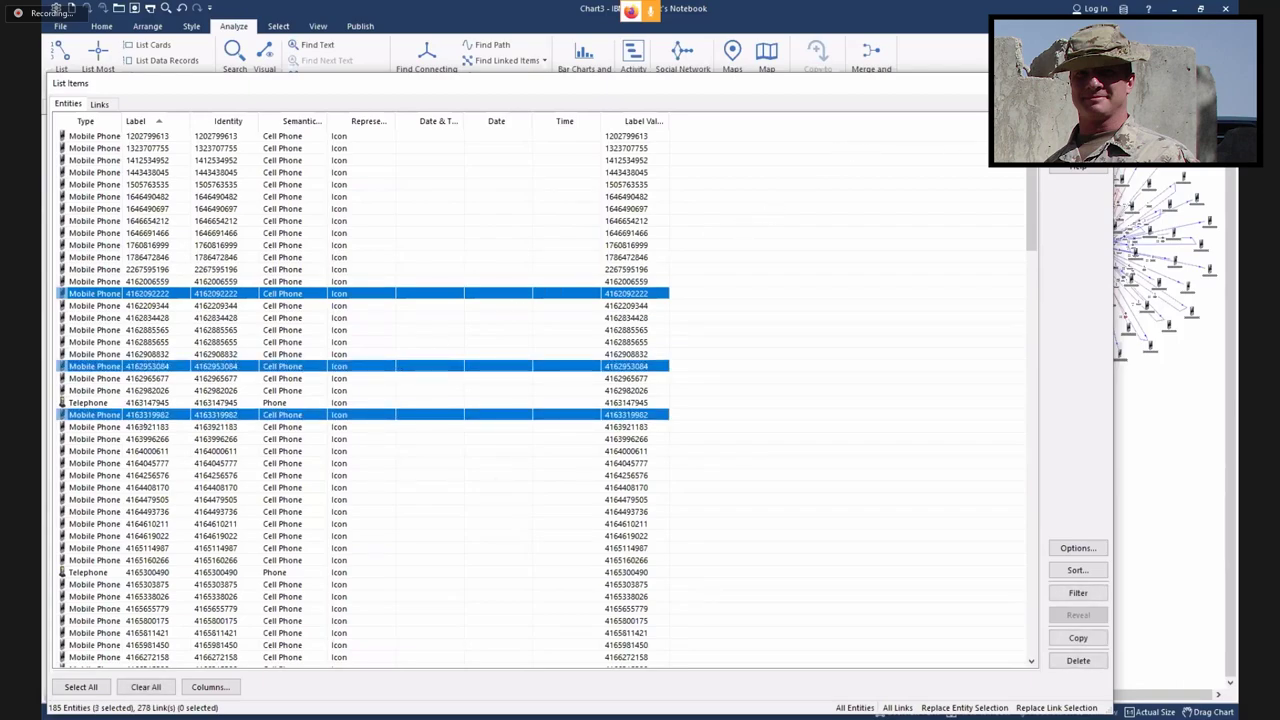
key("Escape")
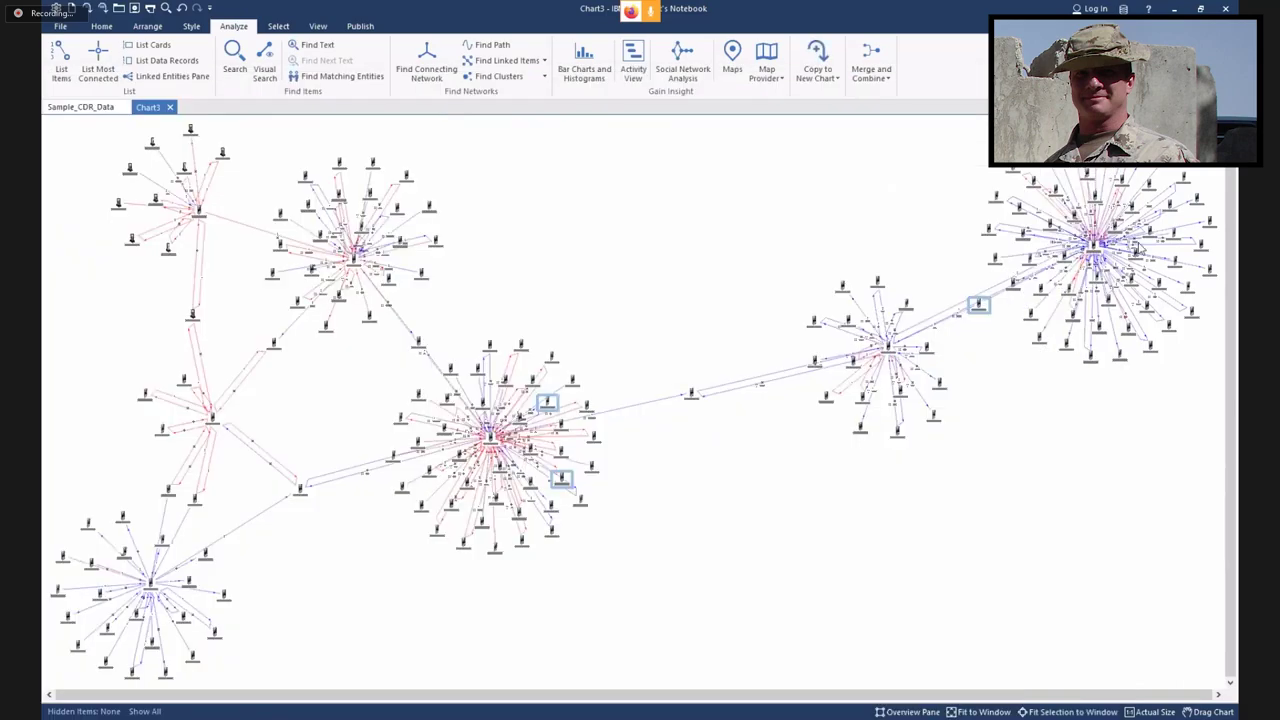
left_click(621, 270)
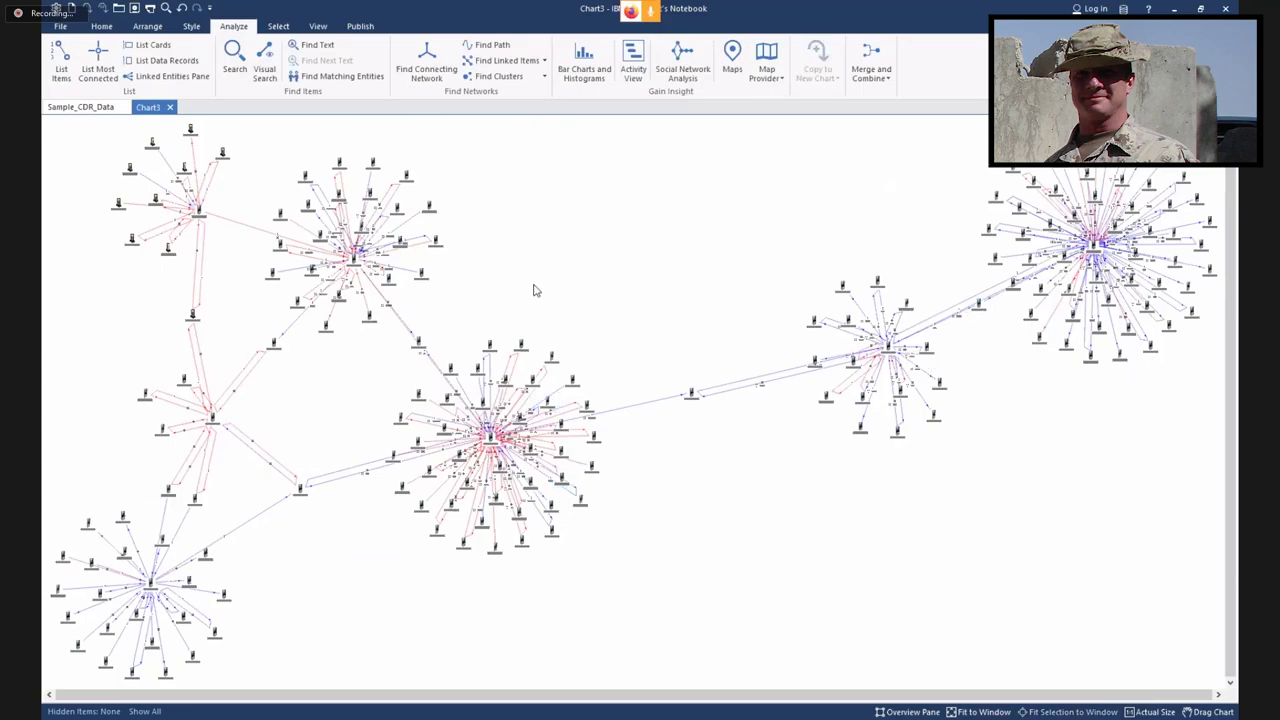
Select the seven hub phones at the centres of the call clusters on Chart3 and bring up the selection set commands.
left_click(199, 213)
left_click(148, 580, "ctrl")
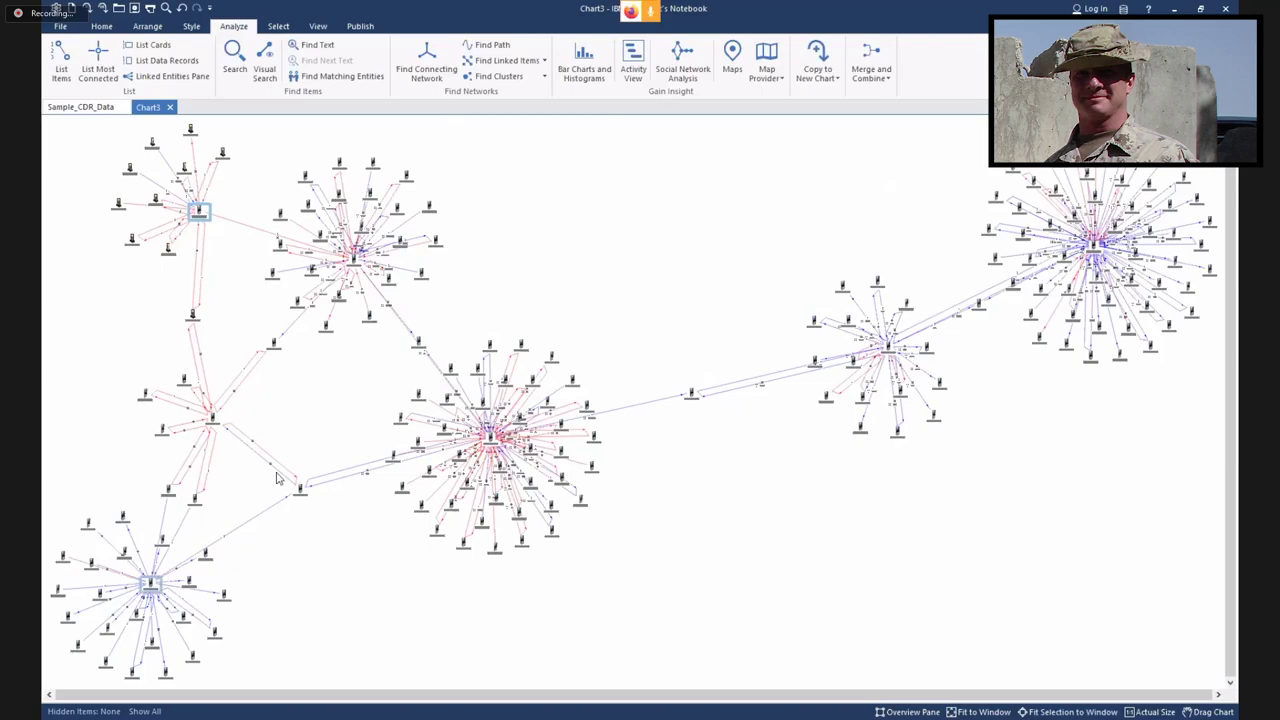
left_click(353, 262, "ctrl")
left_click(212, 418, "ctrl")
left_click(490, 438, "ctrl")
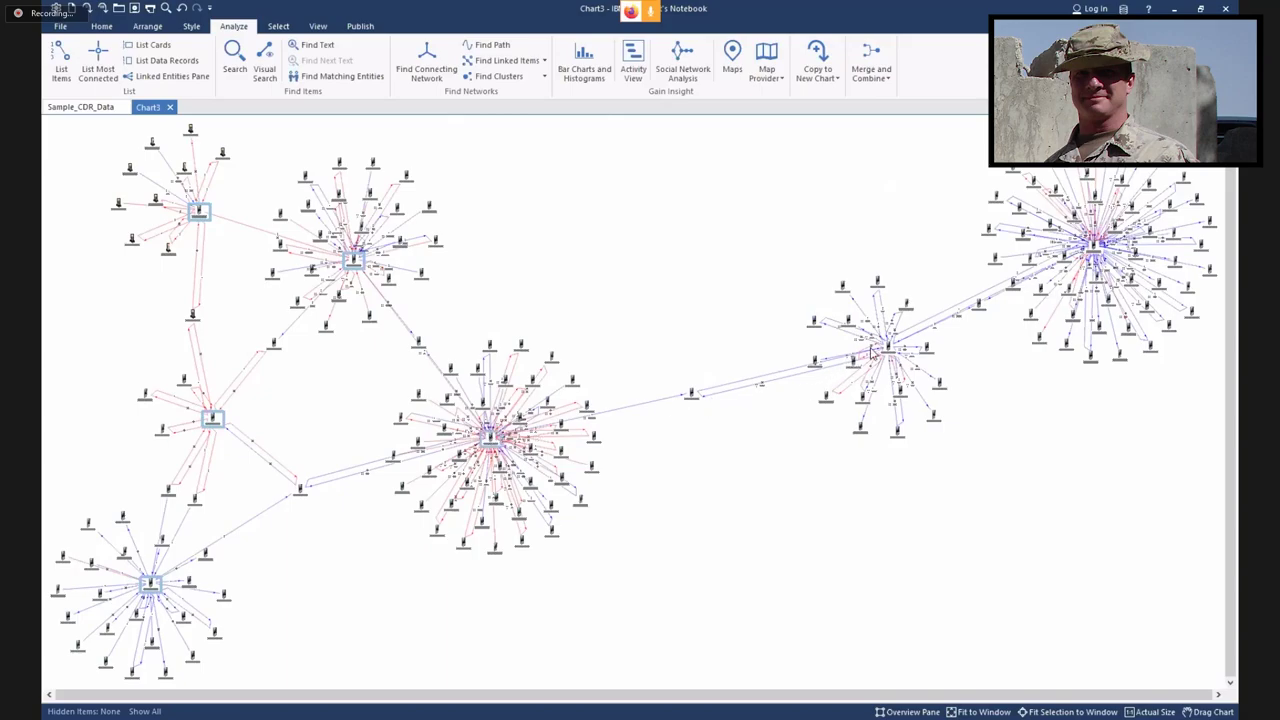
left_click(888, 346, "ctrl")
left_click(1095, 245, "ctrl")
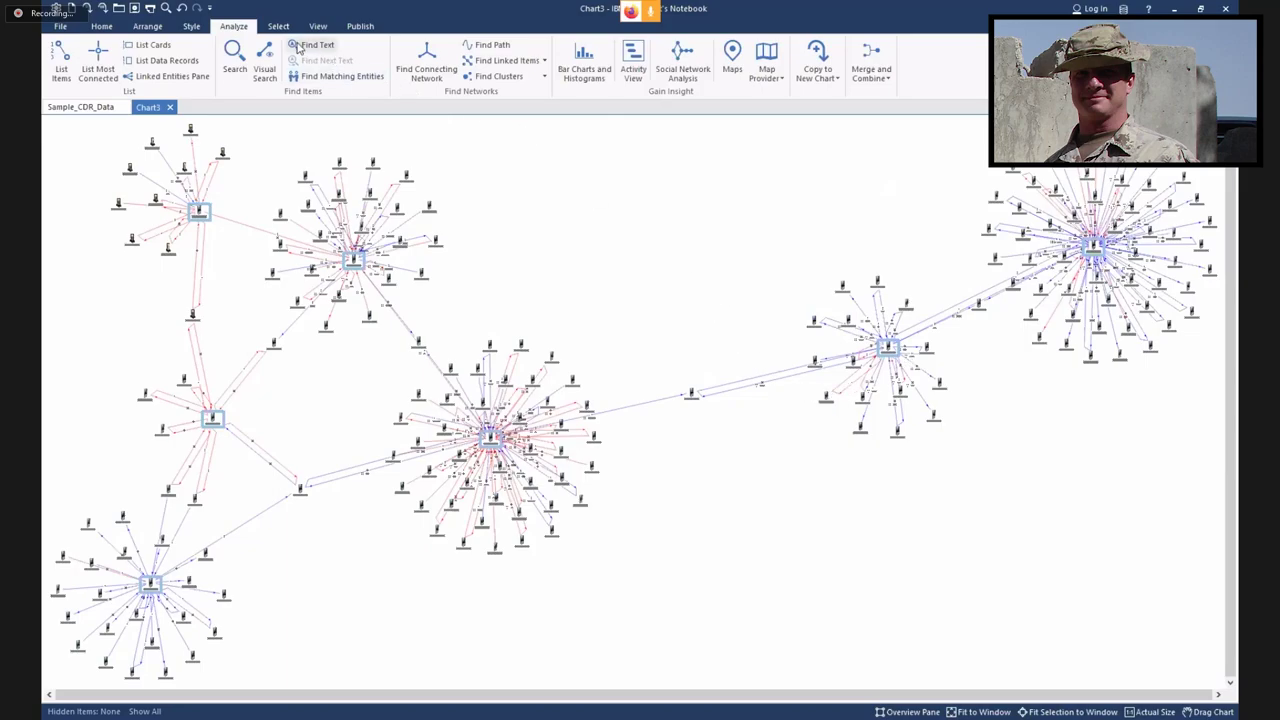
left_click(278, 26)
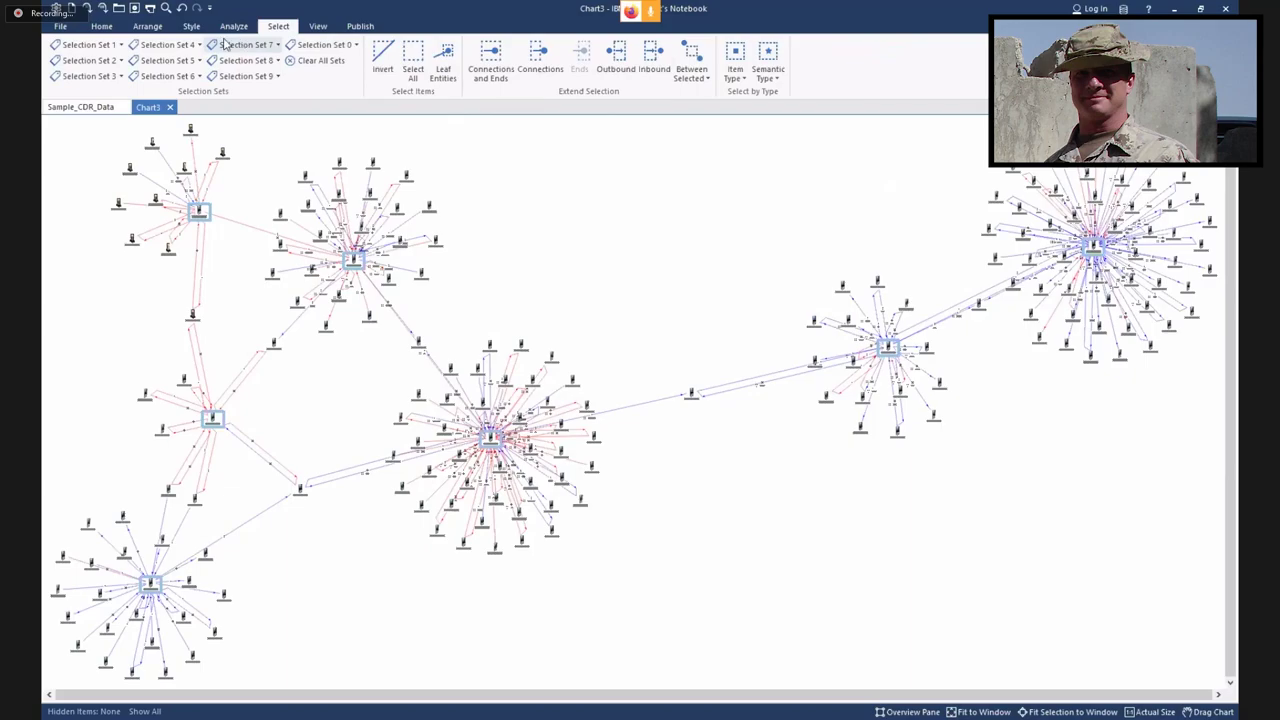
Add the seven selected hub phones to Selection Set 1 and clear the selection on the chart.
left_click(121, 45)
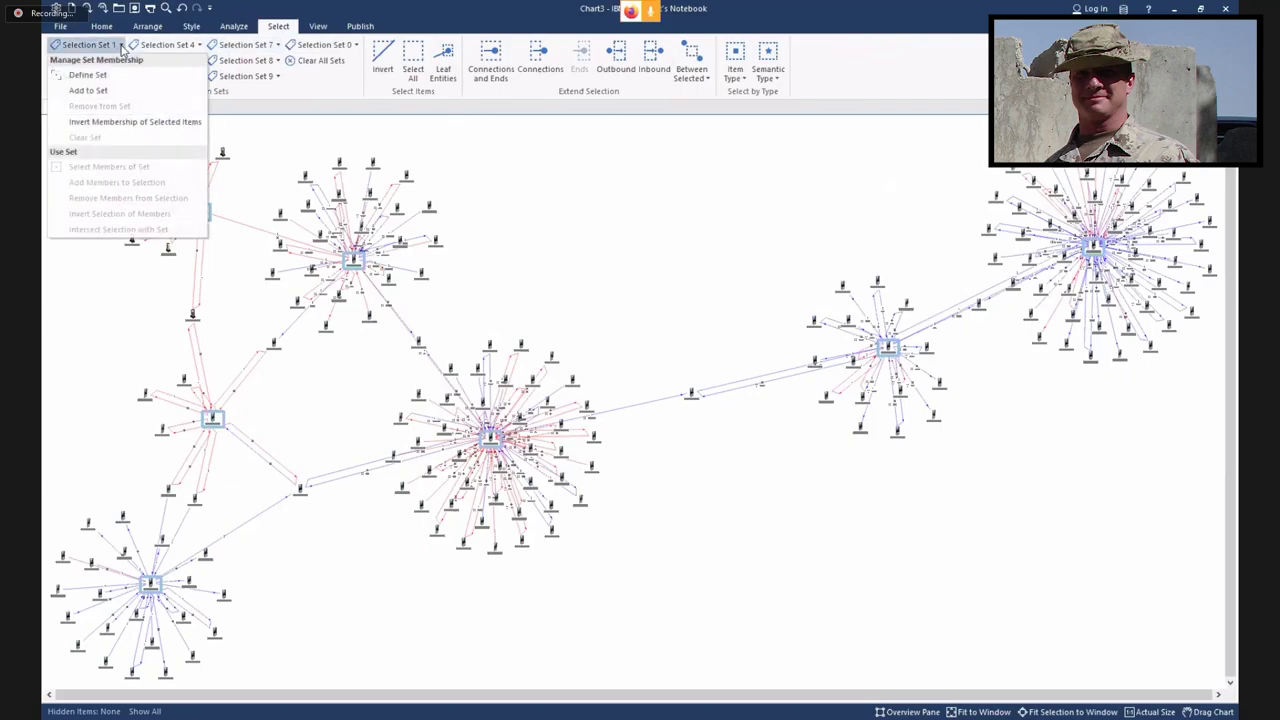
left_click(104, 90)
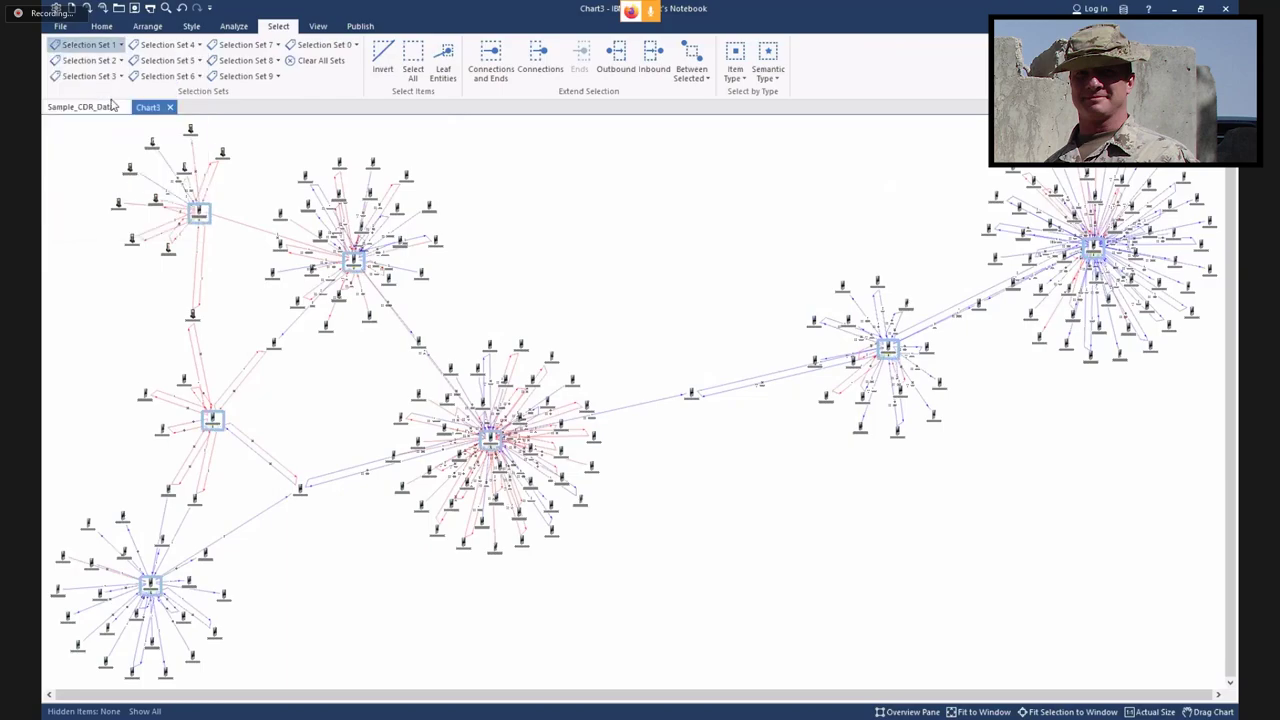
left_click(586, 267)
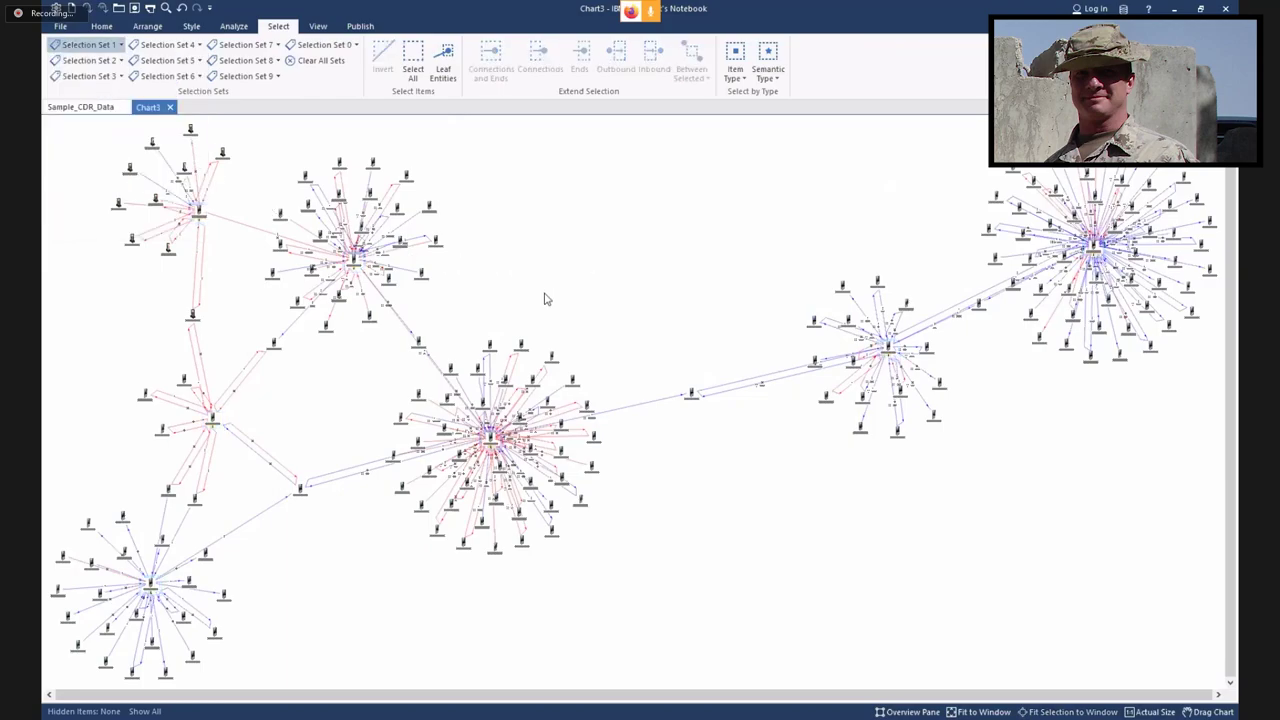
Select the members of Selection Set 1 and find the connecting network between those hub phones.
left_click(121, 45)
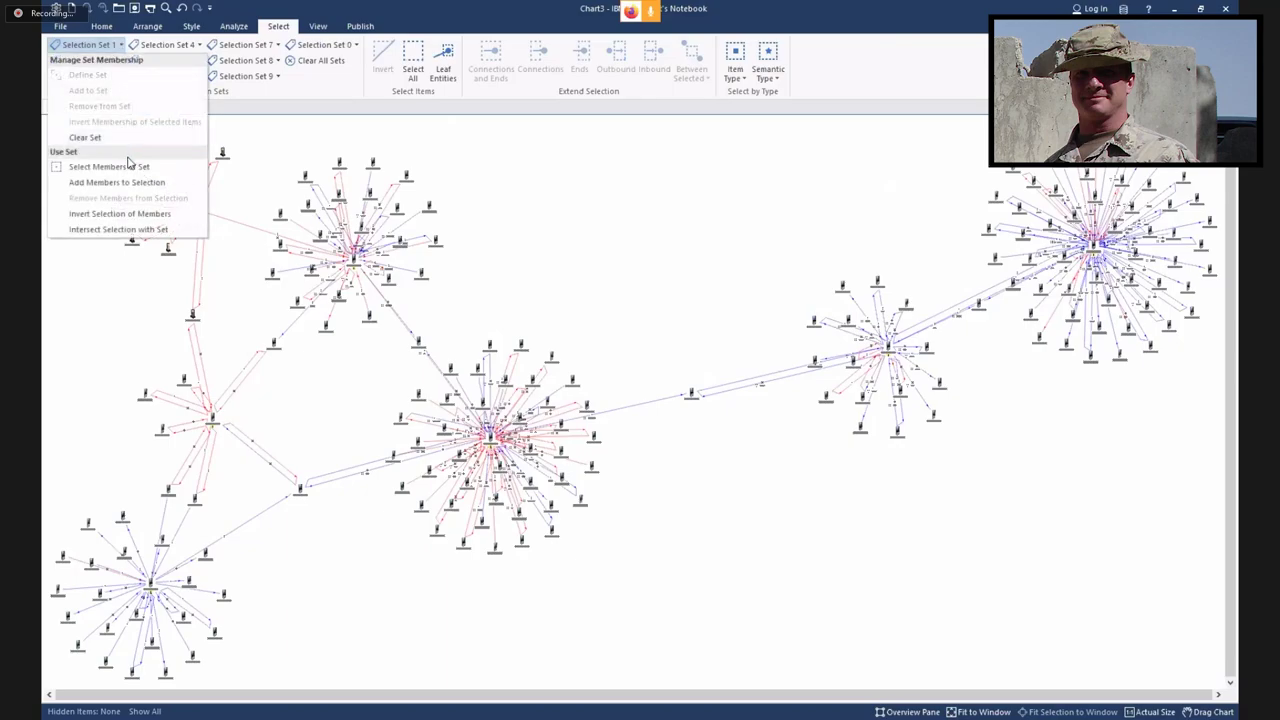
left_click(128, 166)
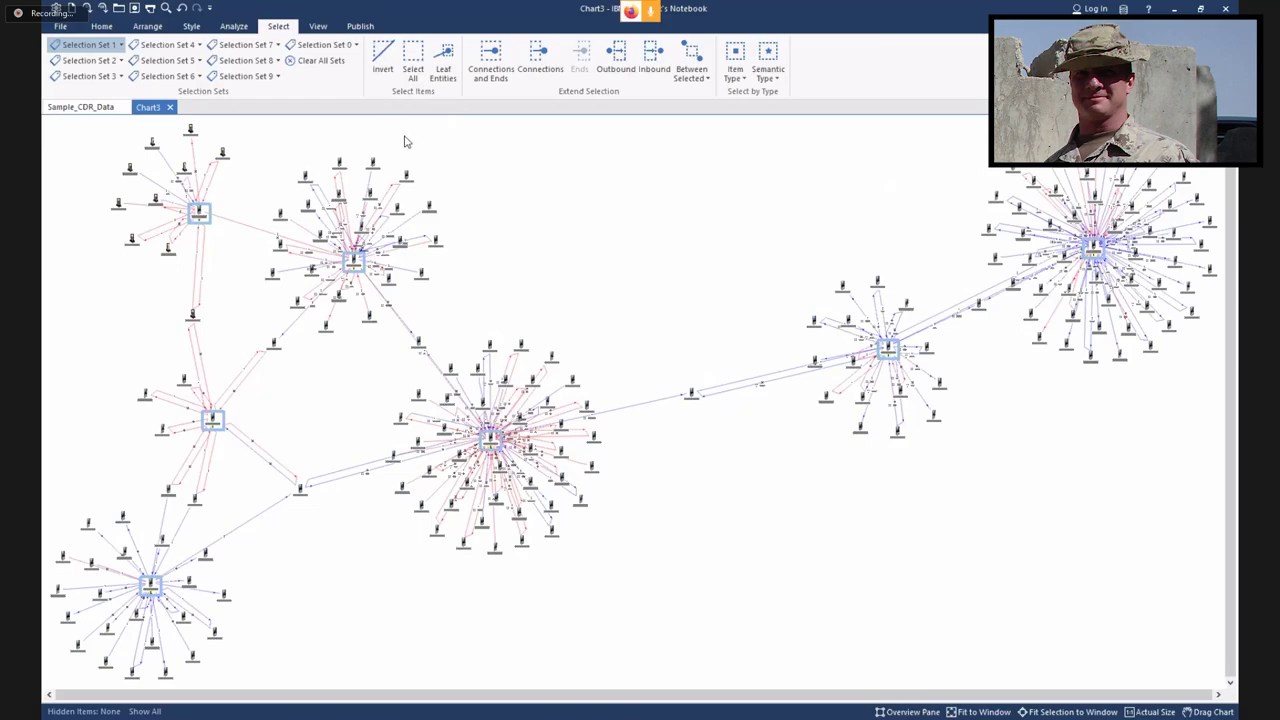
right_click(352, 262)
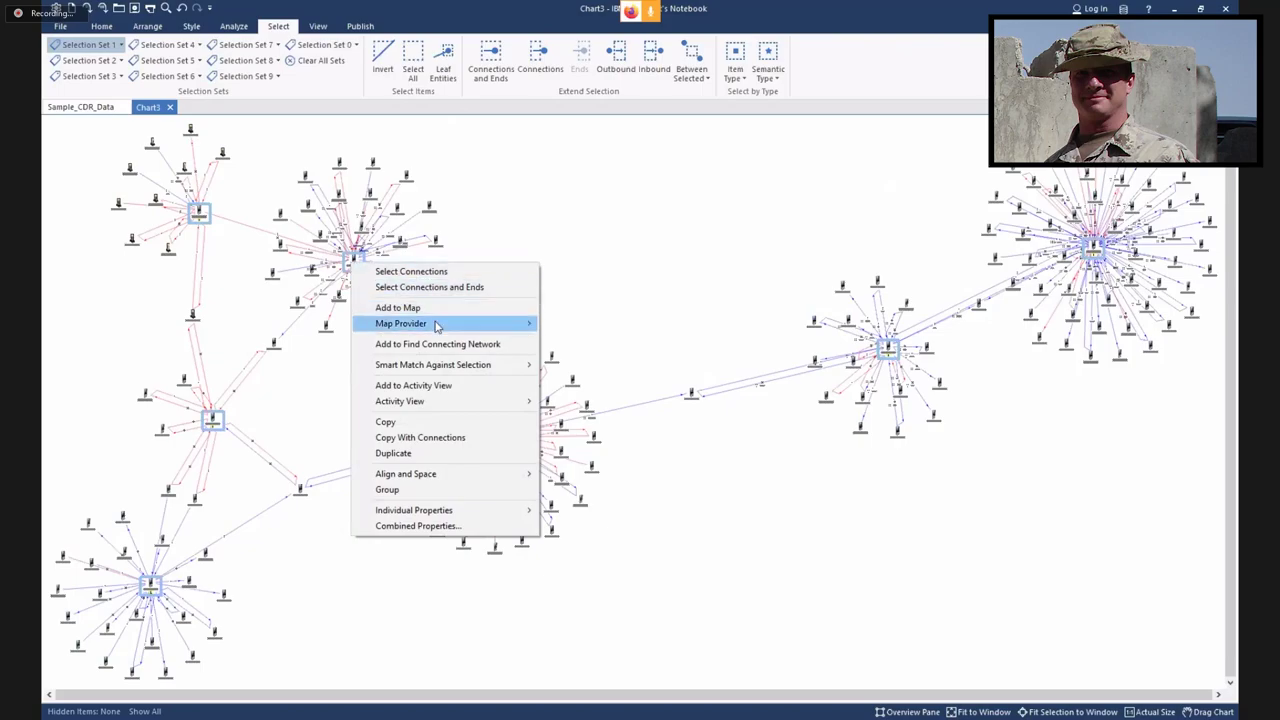
left_click(437, 344)
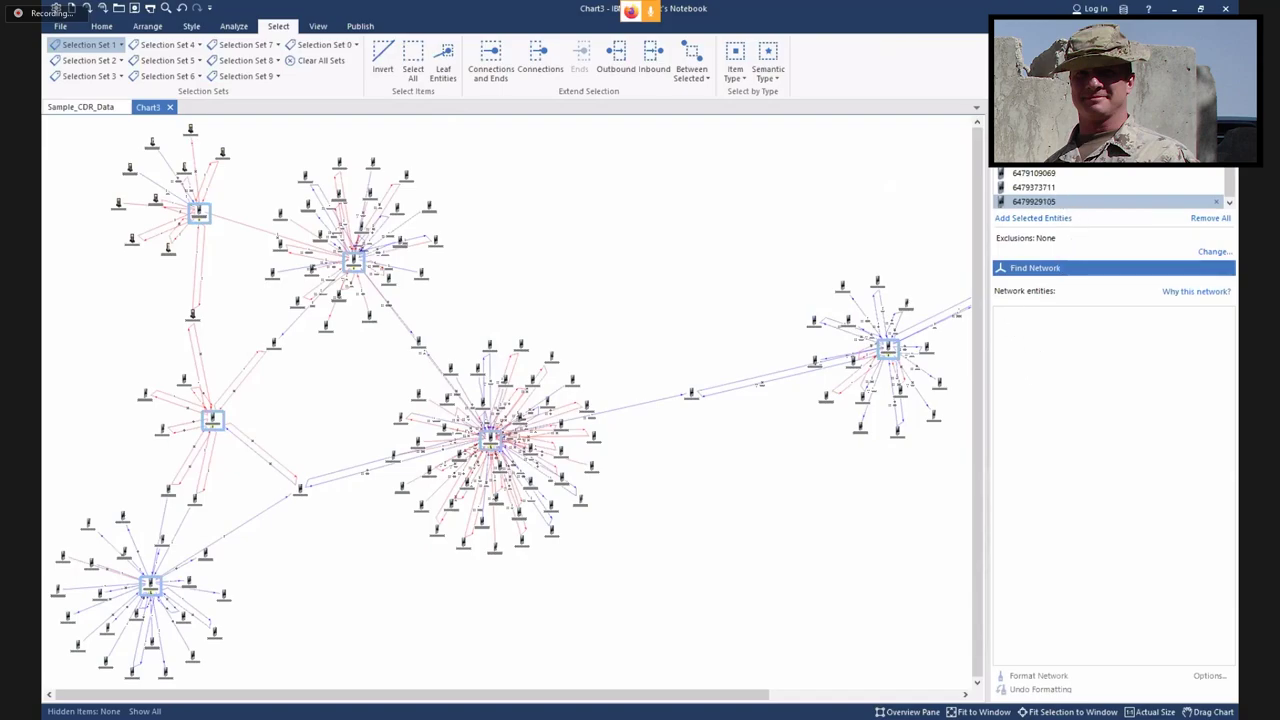
left_click(1060, 272)
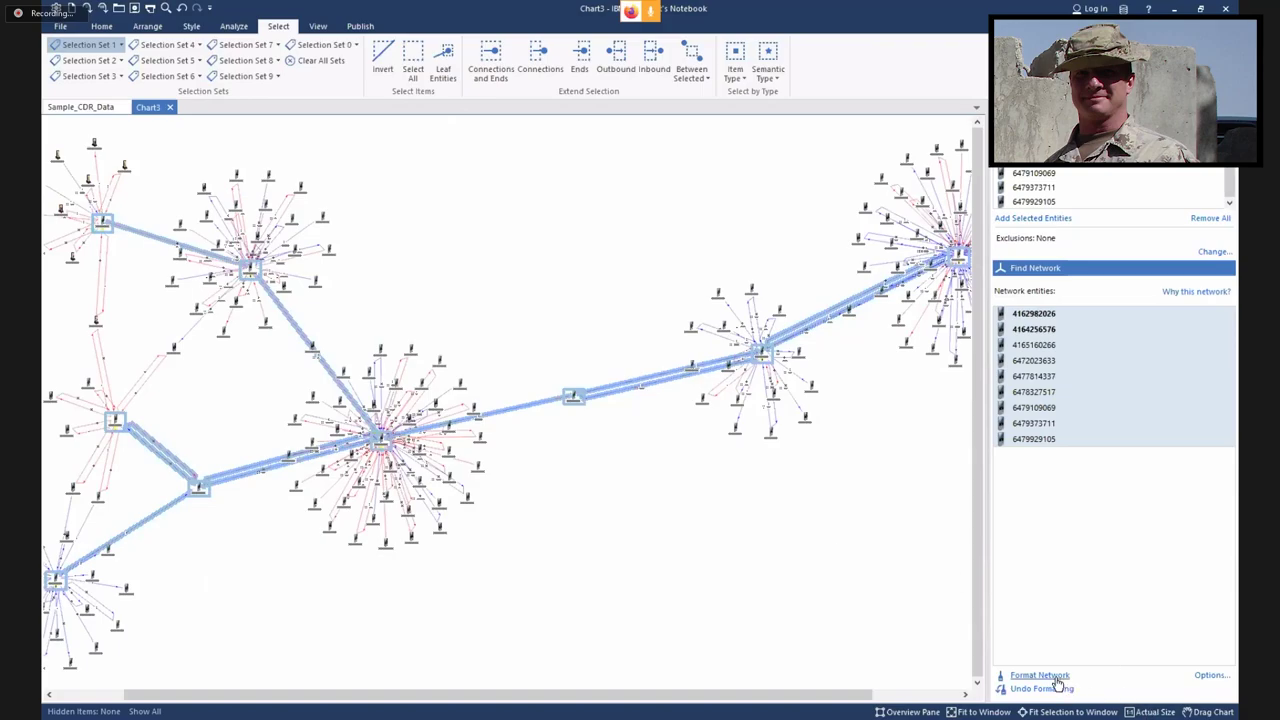
Review the network formatting options without changing them, and apply the network formatting to the found entities and links.
left_click(1207, 678)
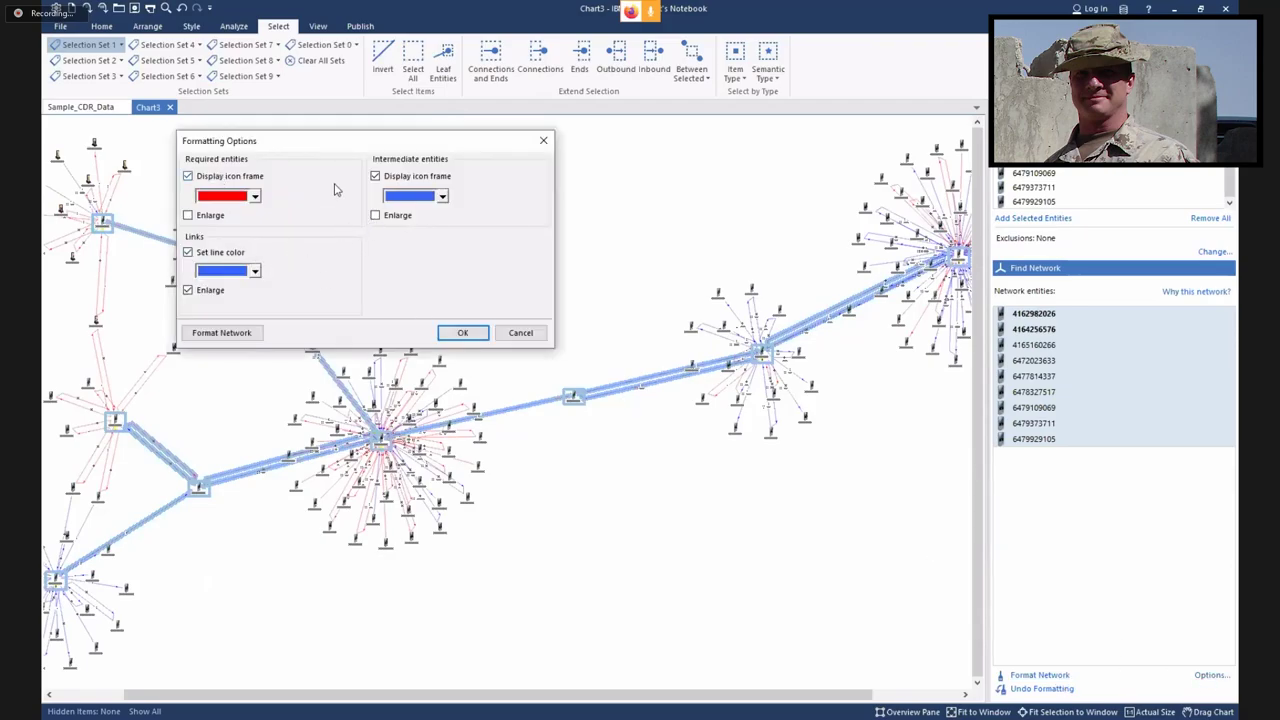
left_click(516, 338)
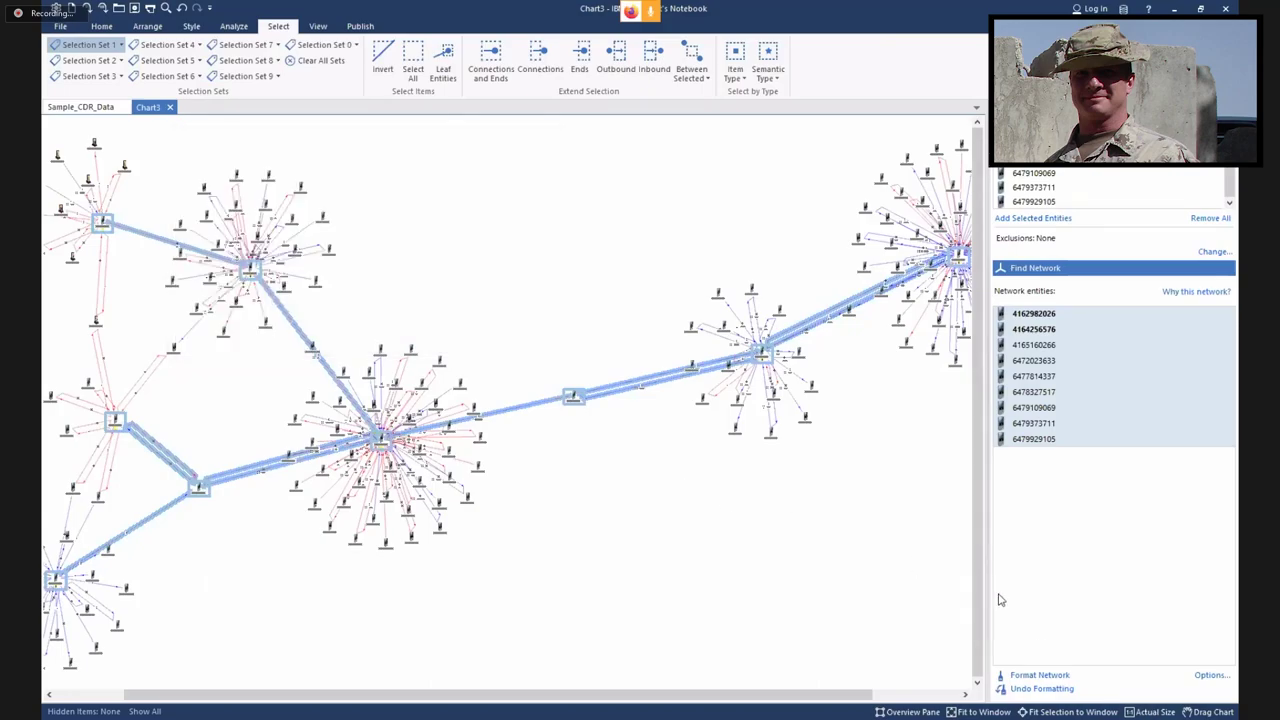
left_click(1038, 675)
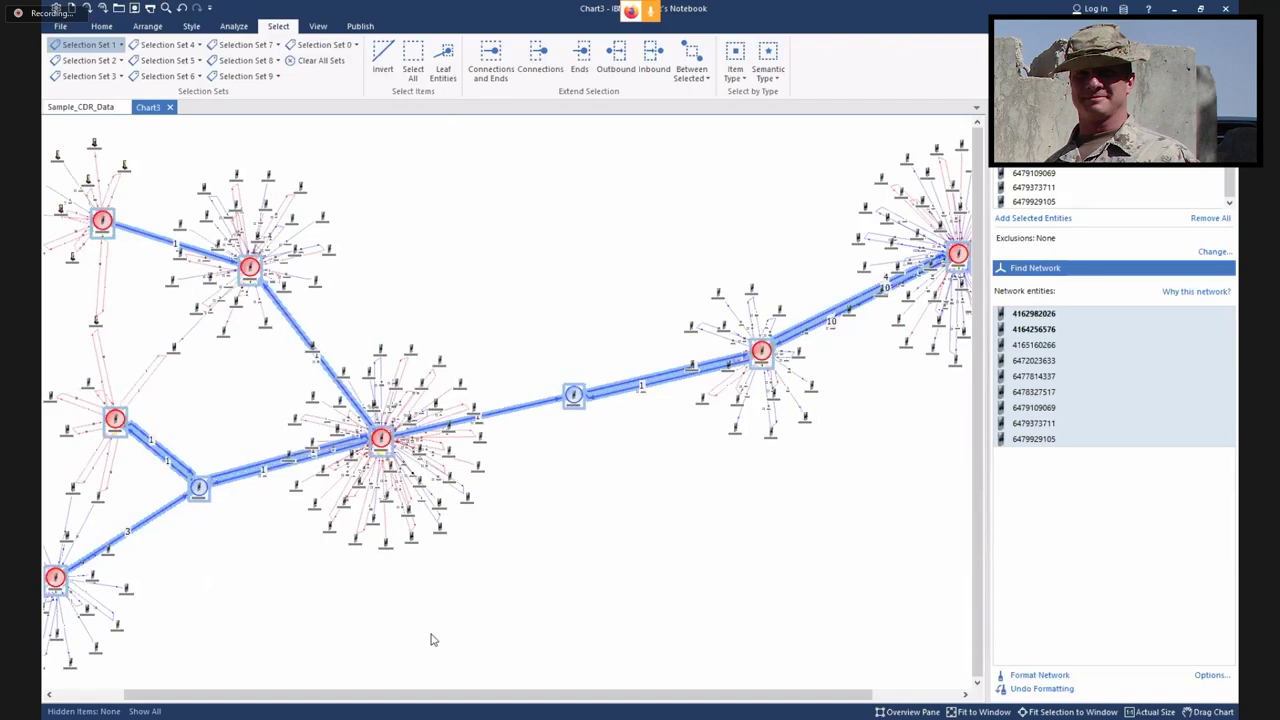
Extend the selection to entities linked to more than one selected entity, and copy the selection to a new chart.
mouse_move(60, 590)
mouse_move(308, 343)
left_click(709, 80)
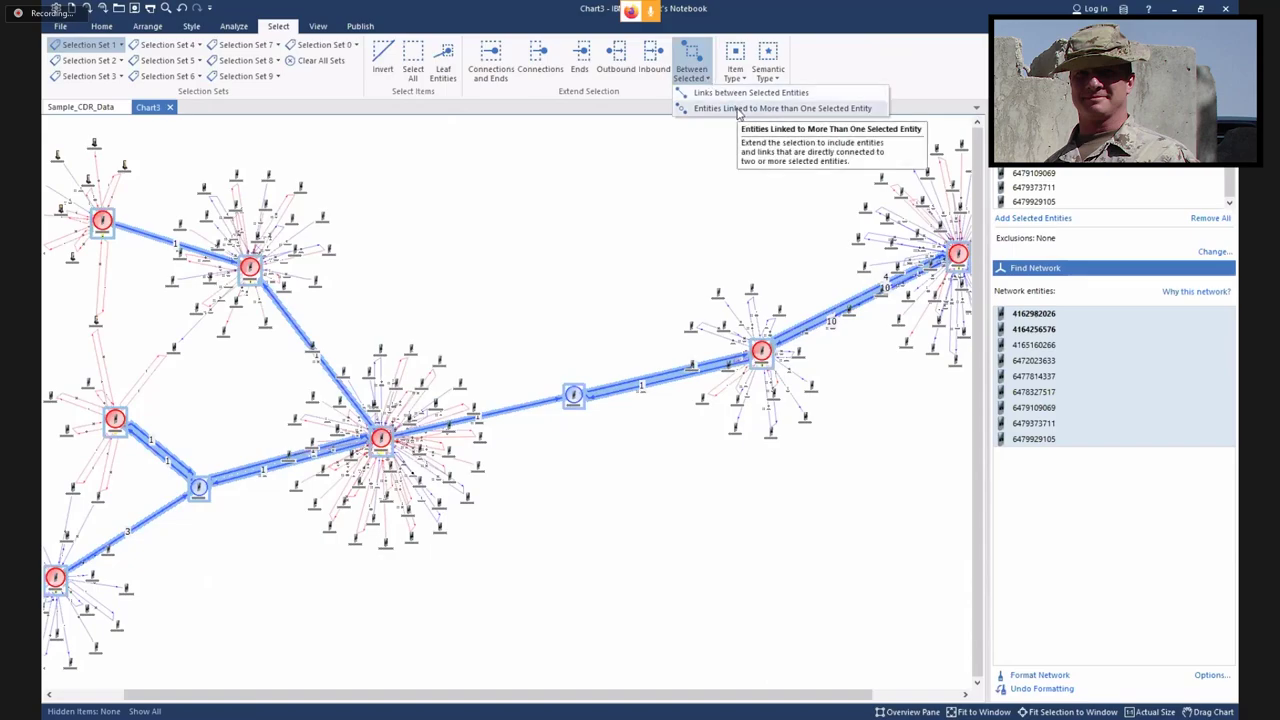
left_click(738, 110)
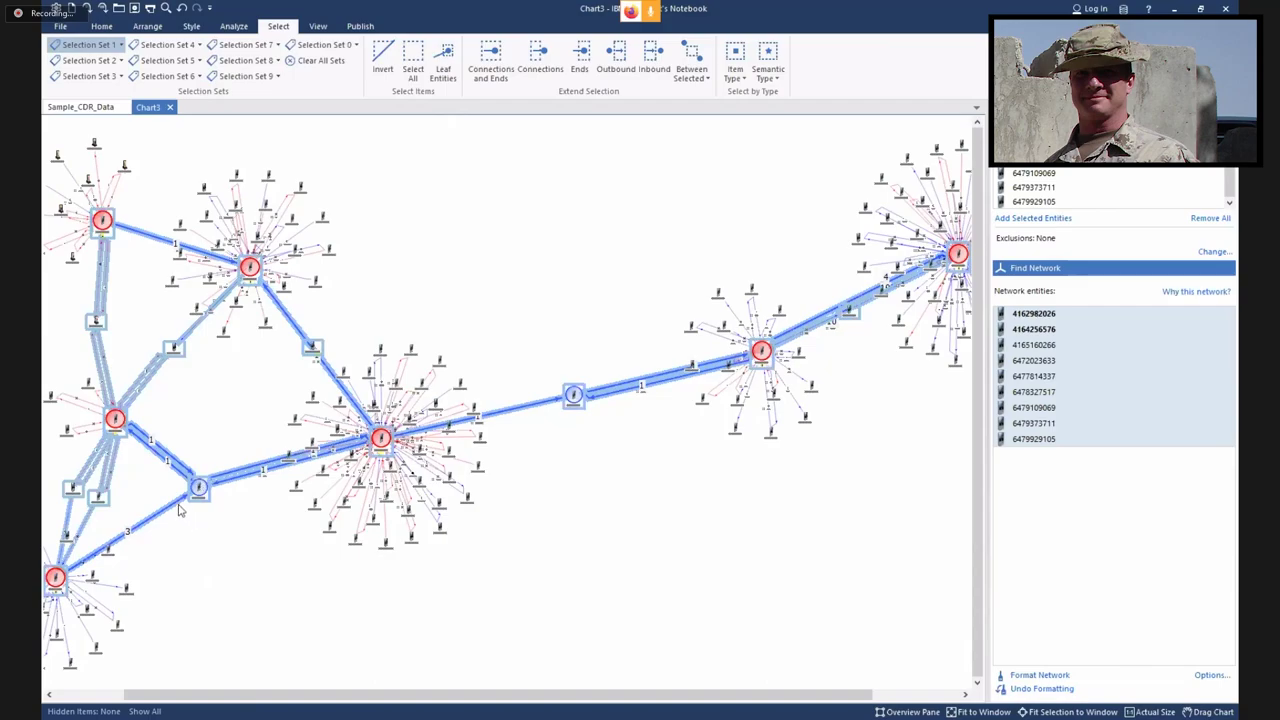
left_click(87, 8)
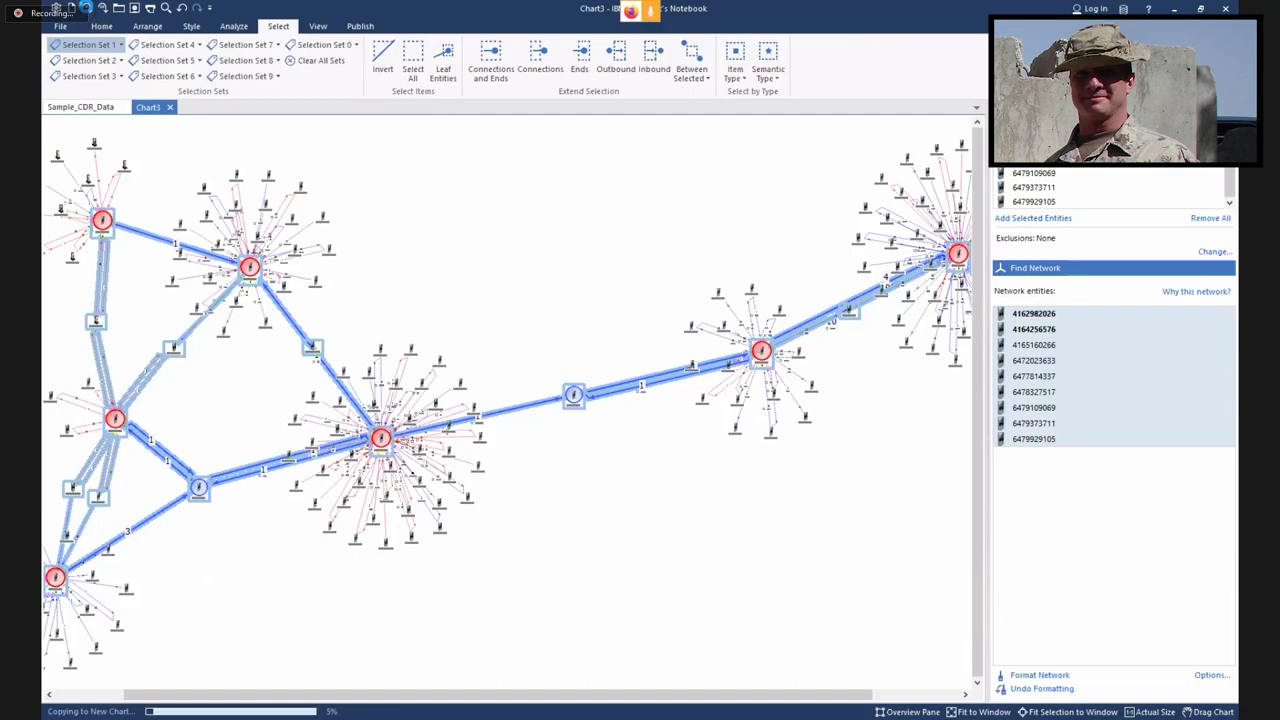